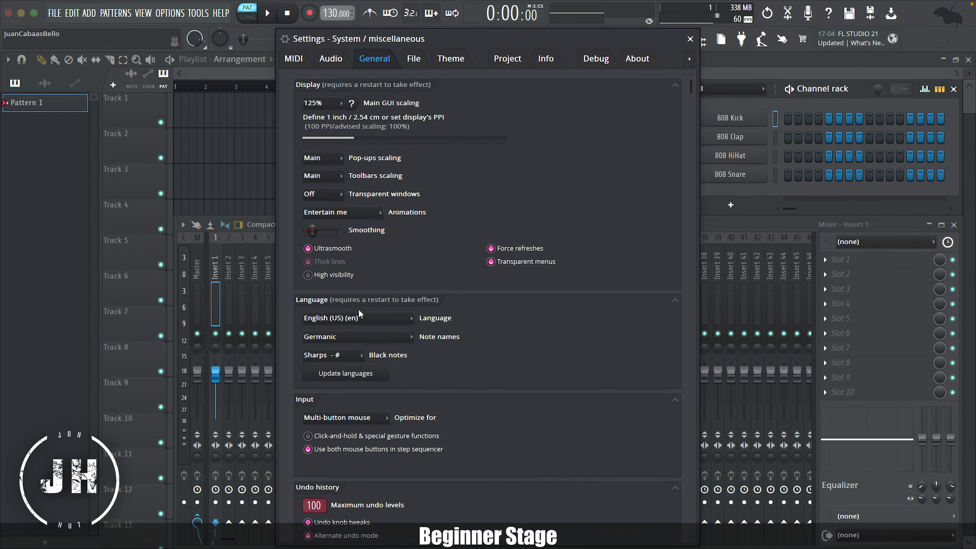
# - Show the File page of the settings
pyautogui.click(420, 59)
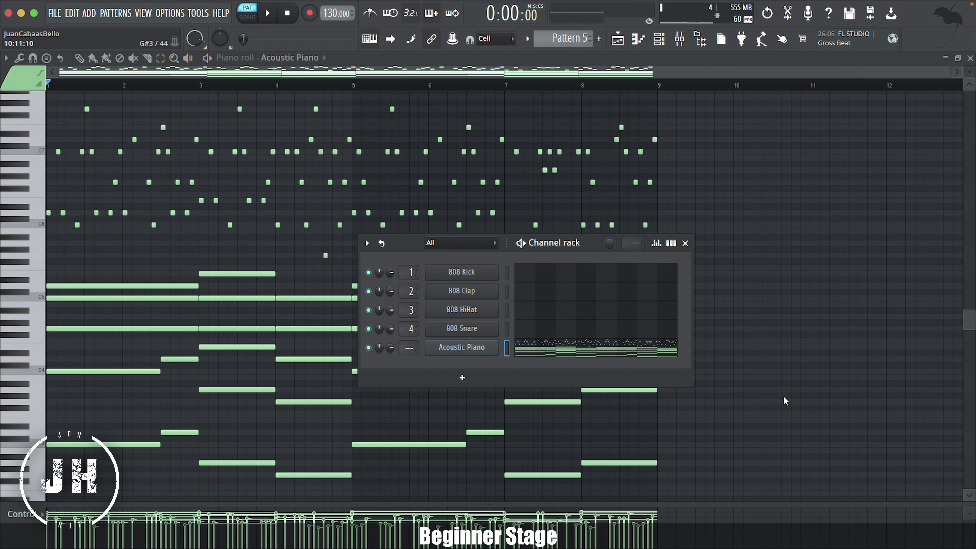
# - Close the channel rack and play back the Acoustic Piano notes in the piano roll
pyautogui.click(683, 243)
pyautogui.press('space')
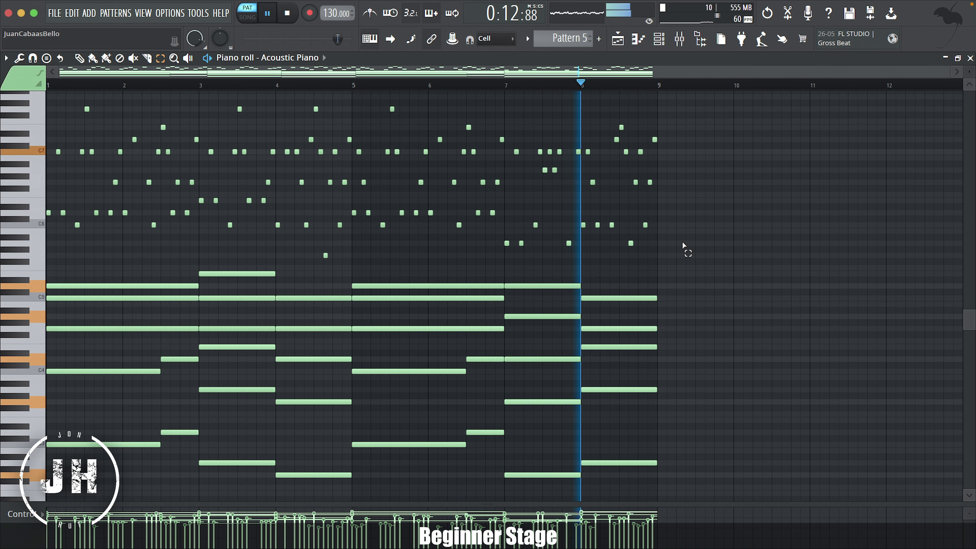
pyautogui.press('space')
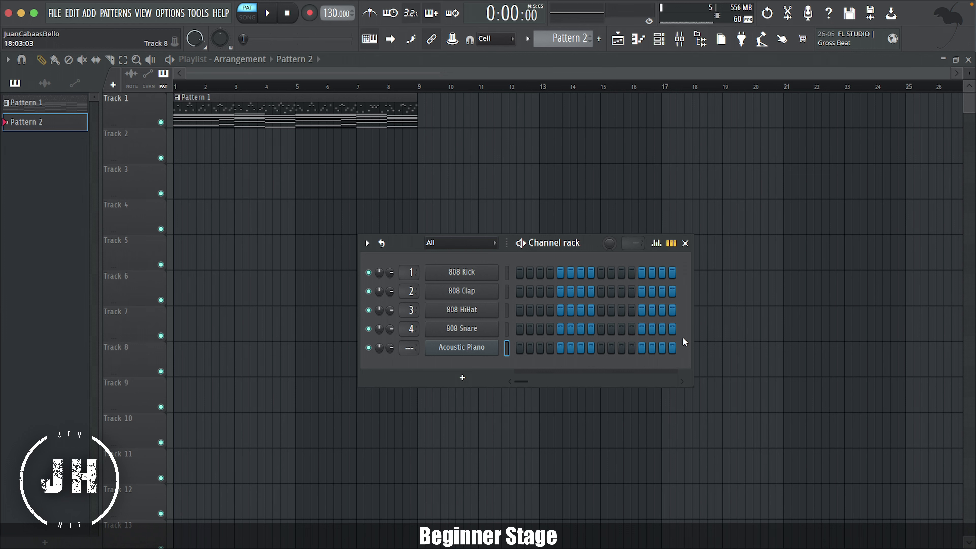
# - Program Pattern 2 with kick on steps 1, 5, 9, 13, clap and snare on 5, 13, and hi-hat on 3, 7, 11, 15, and audition it
pyautogui.click(520, 272)
pyautogui.click(560, 272)
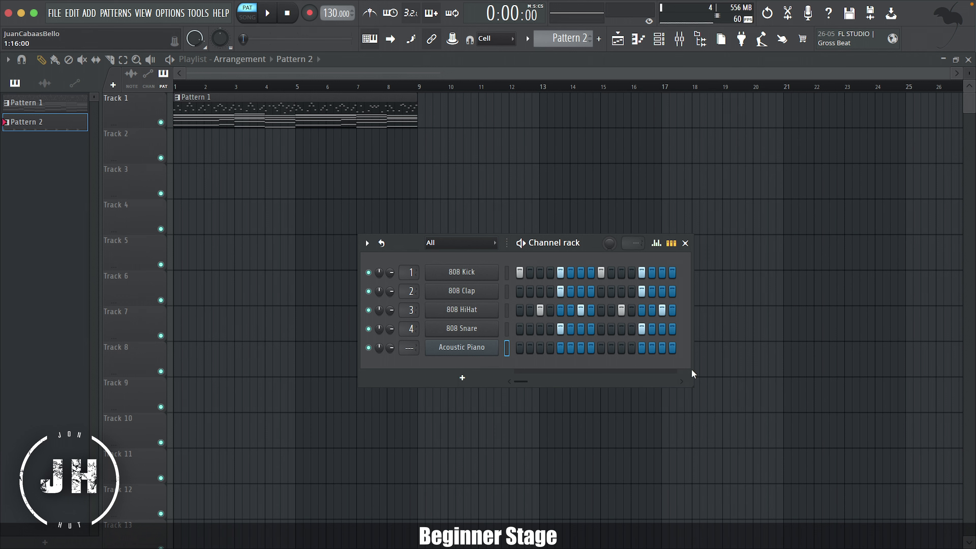
pyautogui.press('space')
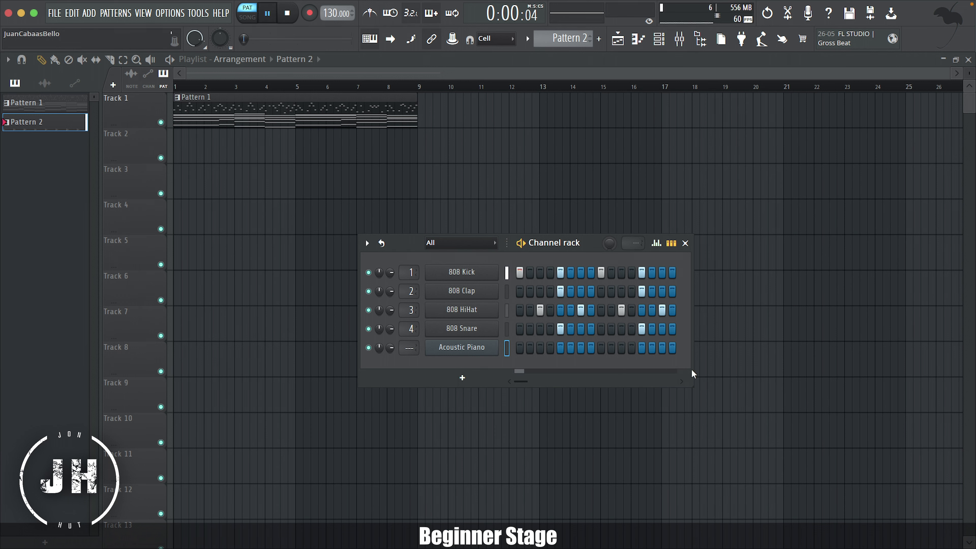
pyautogui.press('space')
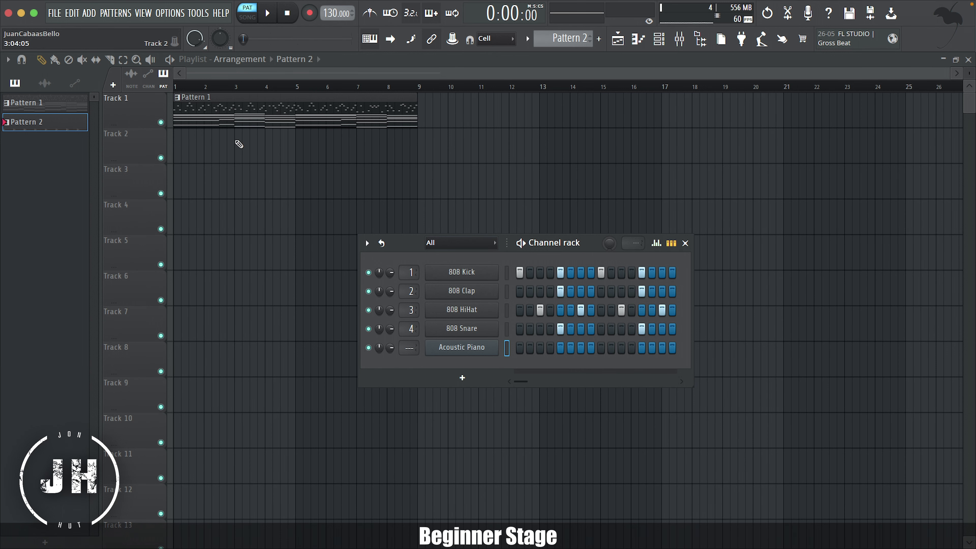
# - Paint Pattern 2 repeatedly along Track 2 for eight bars beneath the Pattern 1 clip and play the song
pyautogui.press('F6')
pyautogui.moveTo(181, 152); pyautogui.dragTo(392, 157)
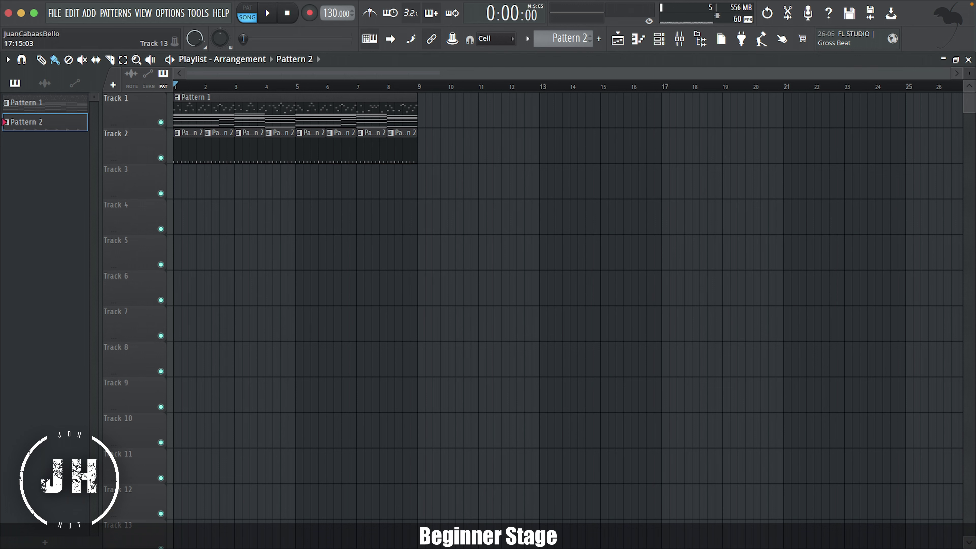
pyautogui.press('space')
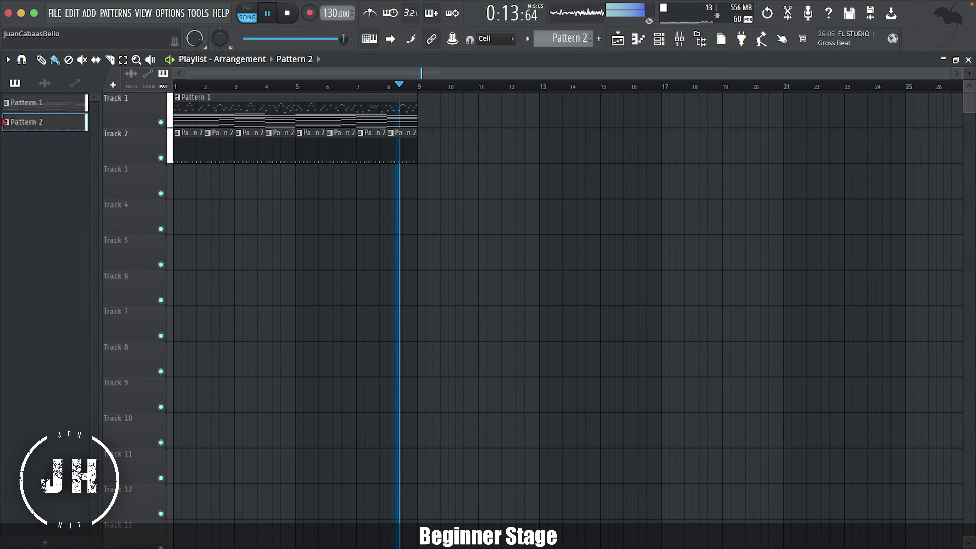
pyautogui.press('space')
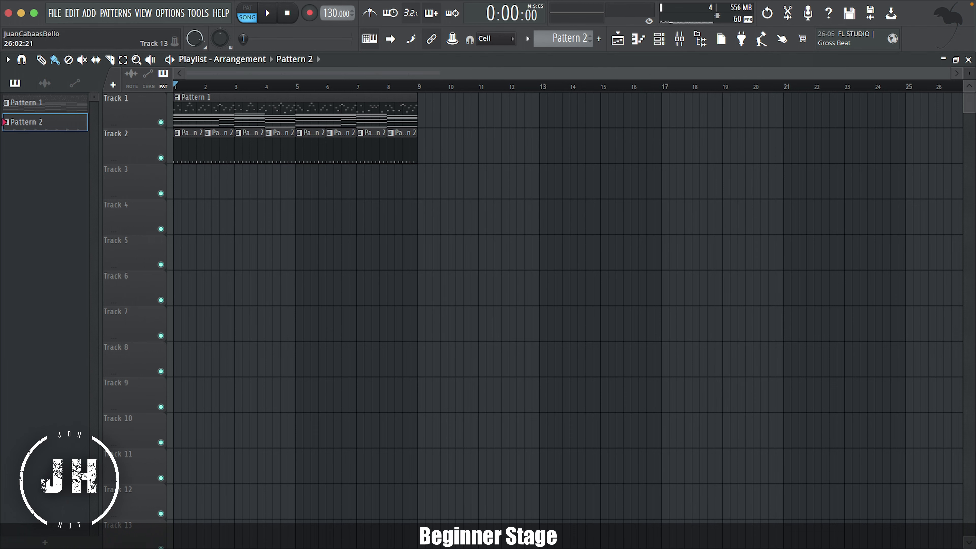
# - Set the project tempo to 120 BPM and open the Pattern 1 clip on Track 1
pyautogui.moveTo(321, 15); pyautogui.dragTo(321, 18)
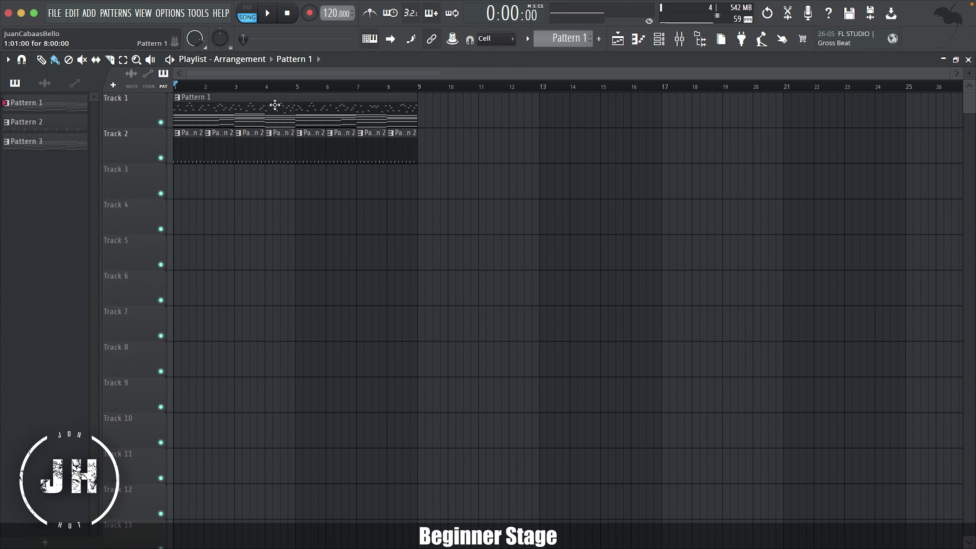
pyautogui.doubleClick(276, 103)
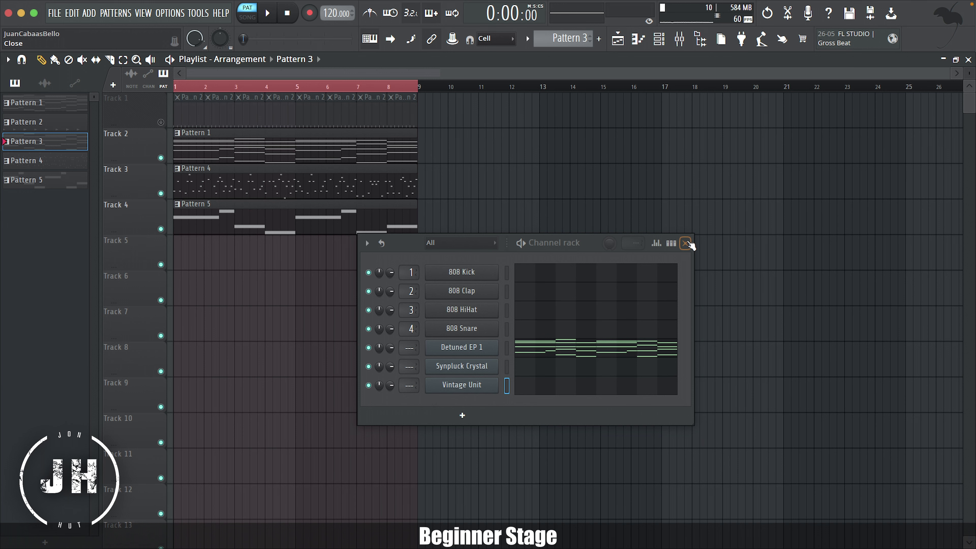
# - Play back the eight-bar arrangement of drums, chords, melody and bass patterns
pyautogui.press('space')
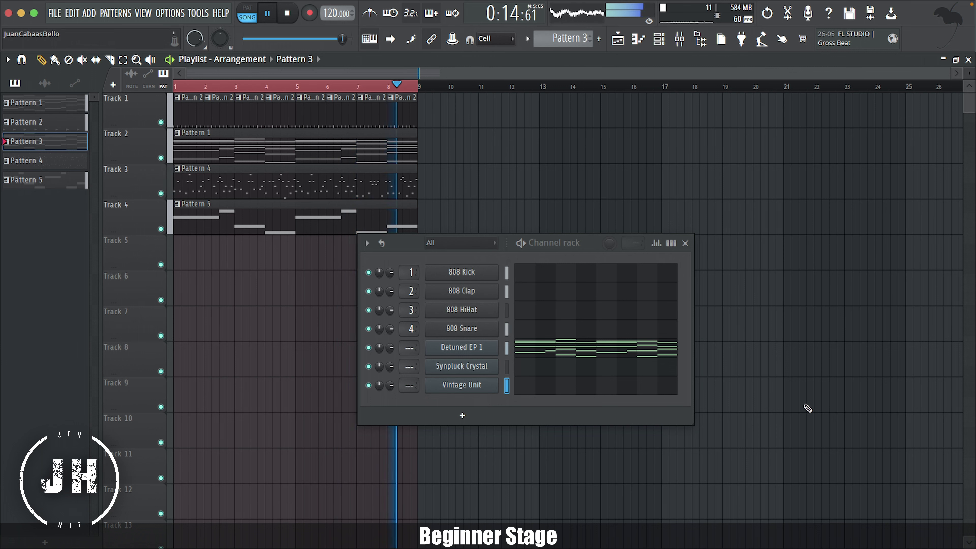
pyautogui.press('space')
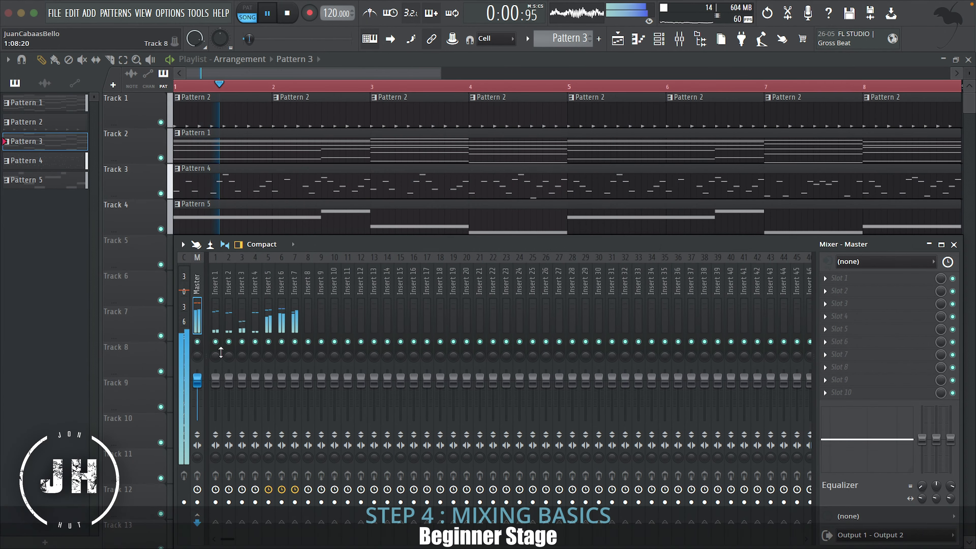
# - Lower the volume of mixer Inserts 5, 6 and 7 together to 78% (-5.3 dB)
pyautogui.moveTo(268, 286); pyautogui.dragTo(294, 289)
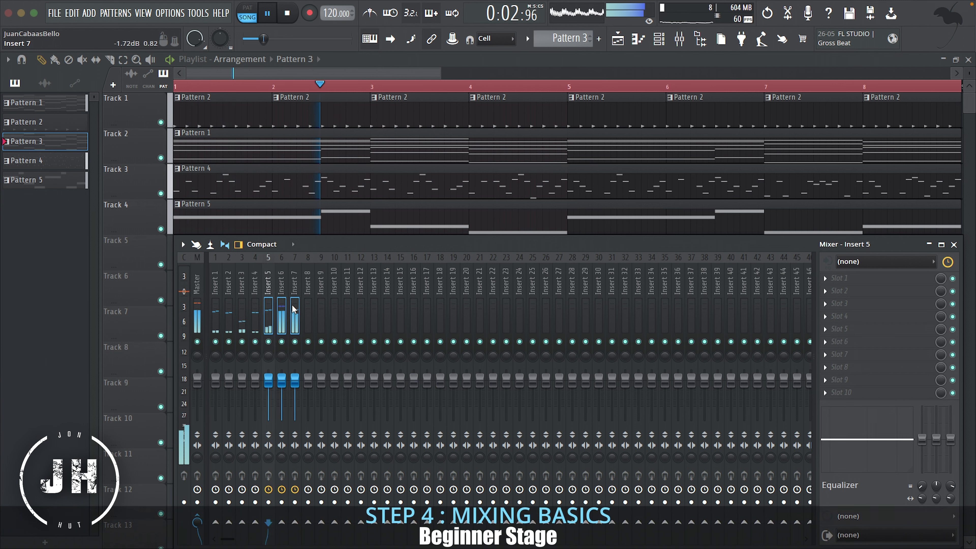
pyautogui.moveTo(281, 380); pyautogui.dragTo(282, 390)
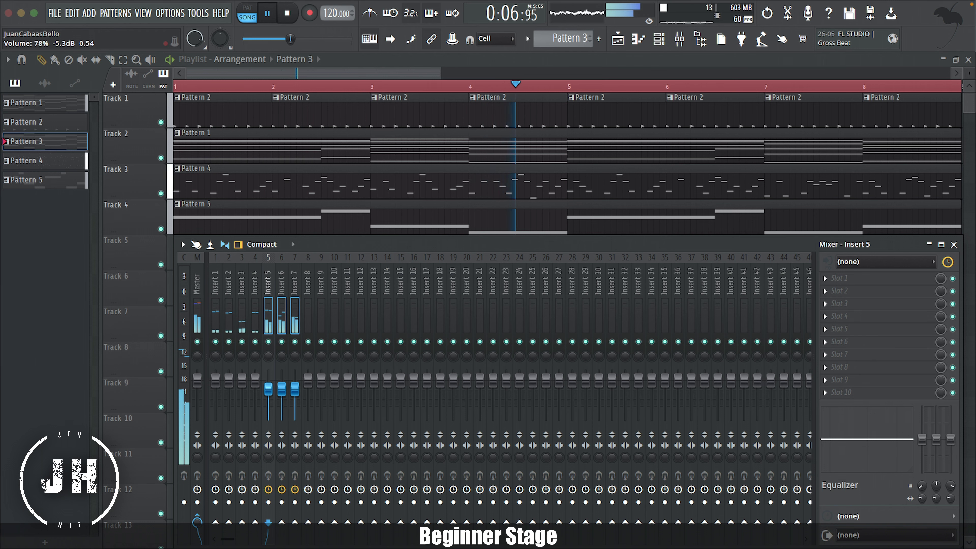
pyautogui.click(281, 282)
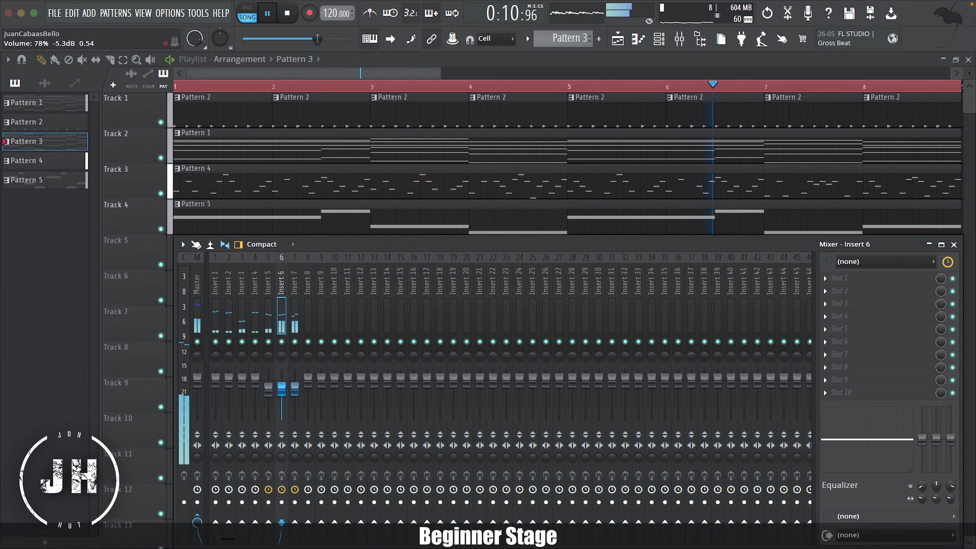
# - Load Fruity Parametric EQ 2 in the first effect slot of Insert 2 with the "20Hz + 18kHz cut" preset
pyautogui.click(229, 283)
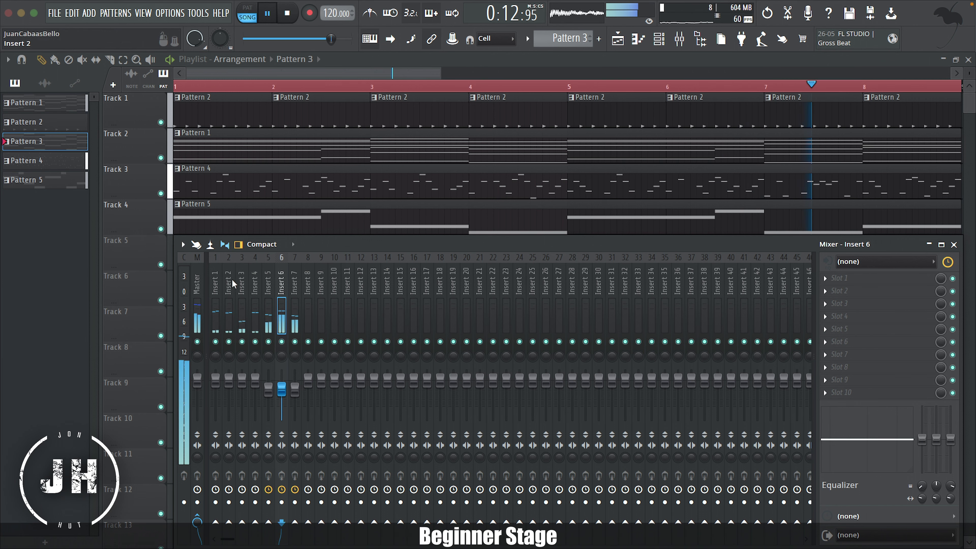
pyautogui.click(827, 280)
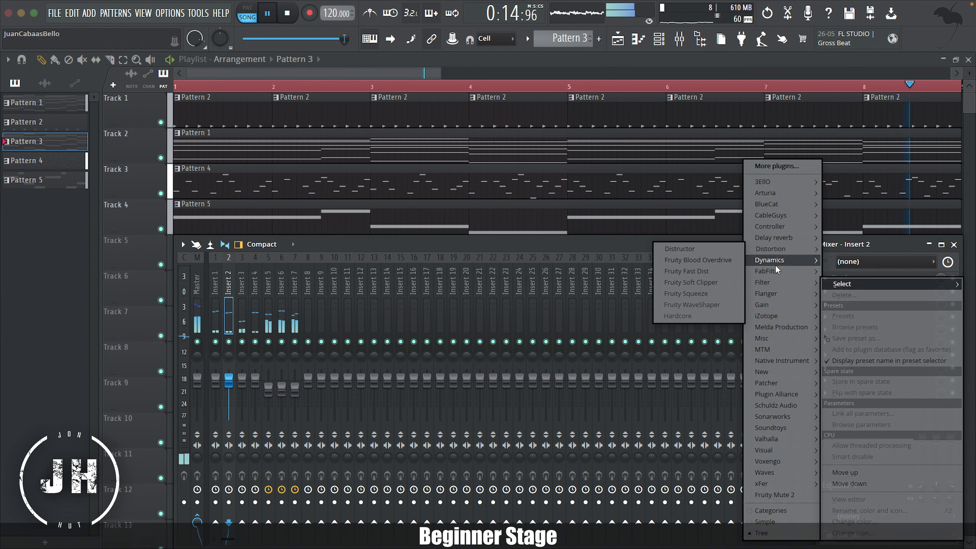
pyautogui.moveTo(775, 282)
pyautogui.click(711, 337)
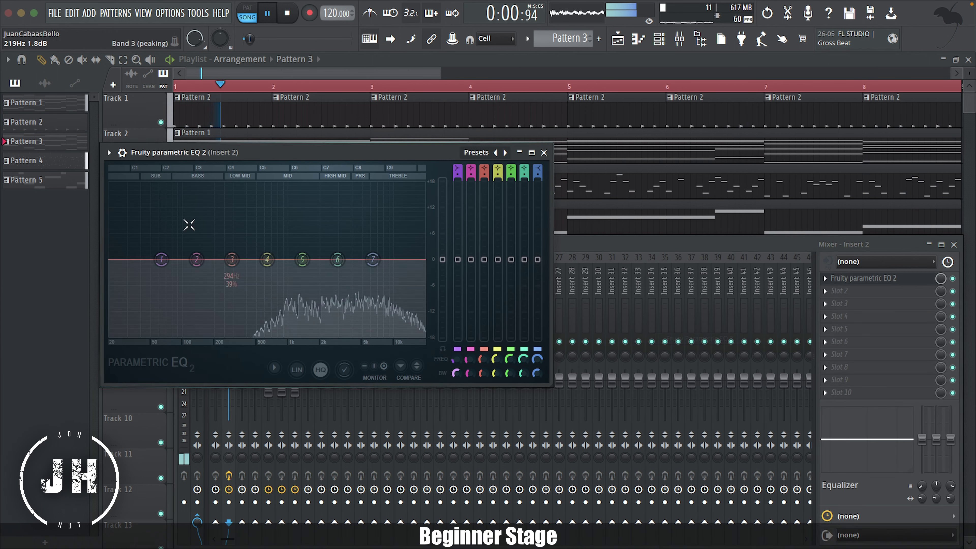
pyautogui.click(109, 153)
pyautogui.moveTo(125, 199)
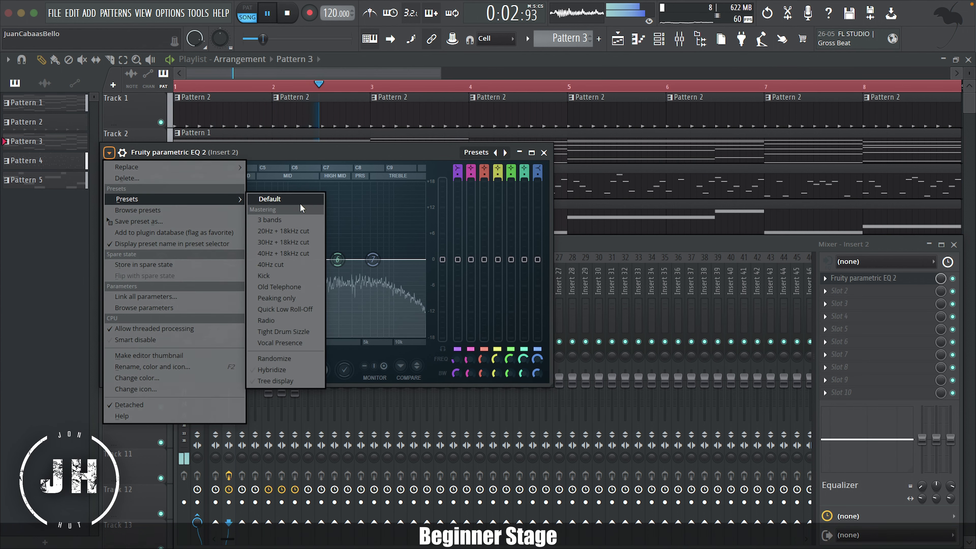
pyautogui.click(291, 230)
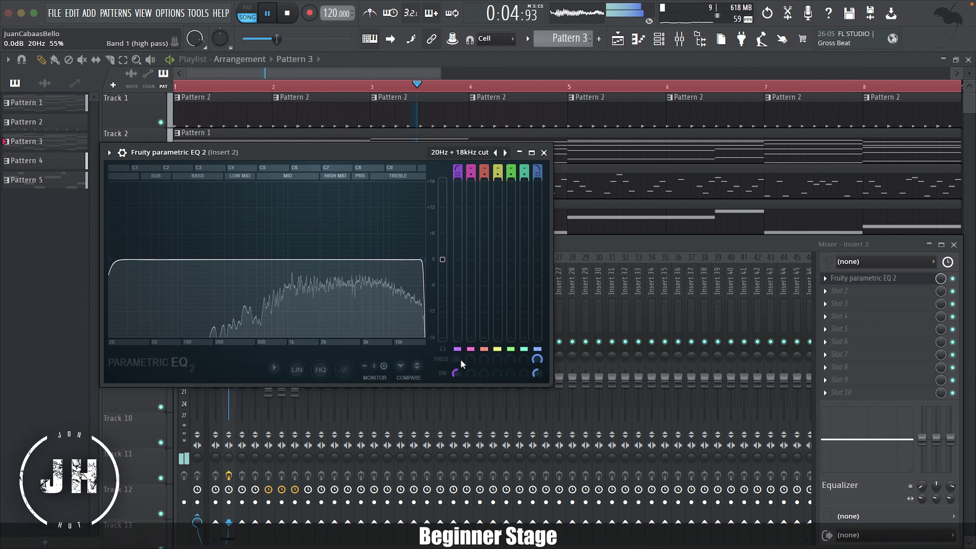
# - Raise the low-cut frequency of band 1 in Insert 2's equalizer and close the plugin
pyautogui.moveTo(112, 262); pyautogui.dragTo(191, 260)
pyautogui.moveTo(453, 358); pyautogui.dragTo(454, 334)
pyautogui.click(544, 152)
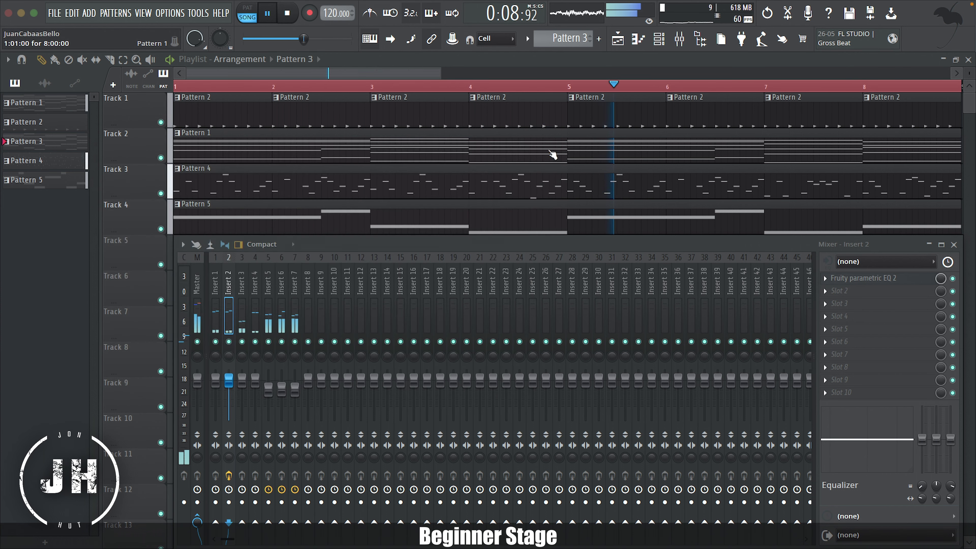
# - Load Fruity Parametric EQ 2 in the first effect slot of Insert 4 with the "20Hz + 18kHz cut" preset
pyautogui.click(256, 284)
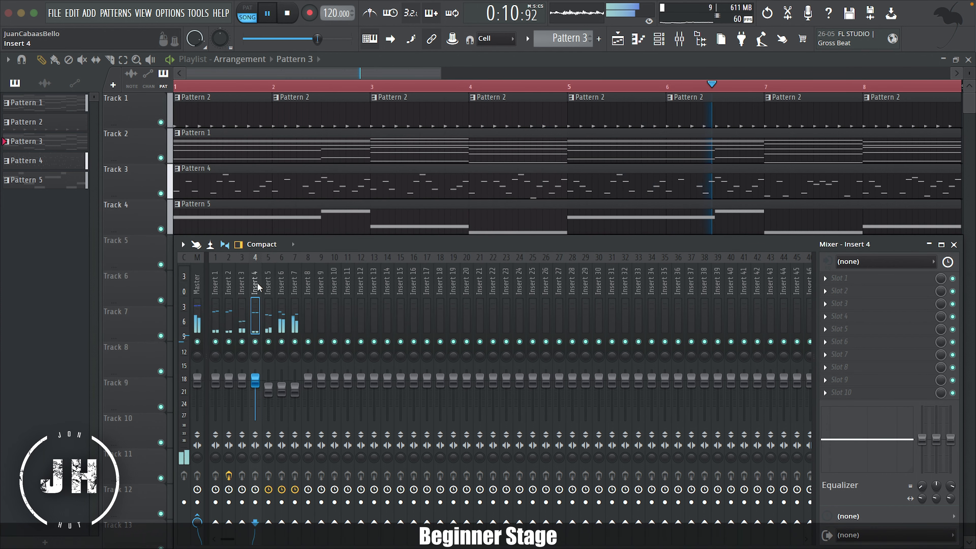
pyautogui.click(827, 280)
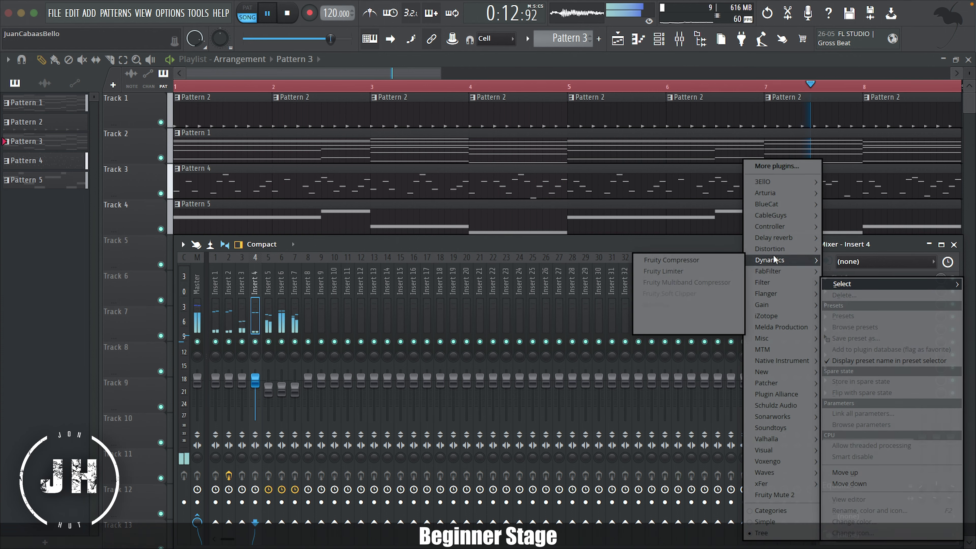
pyautogui.moveTo(773, 282)
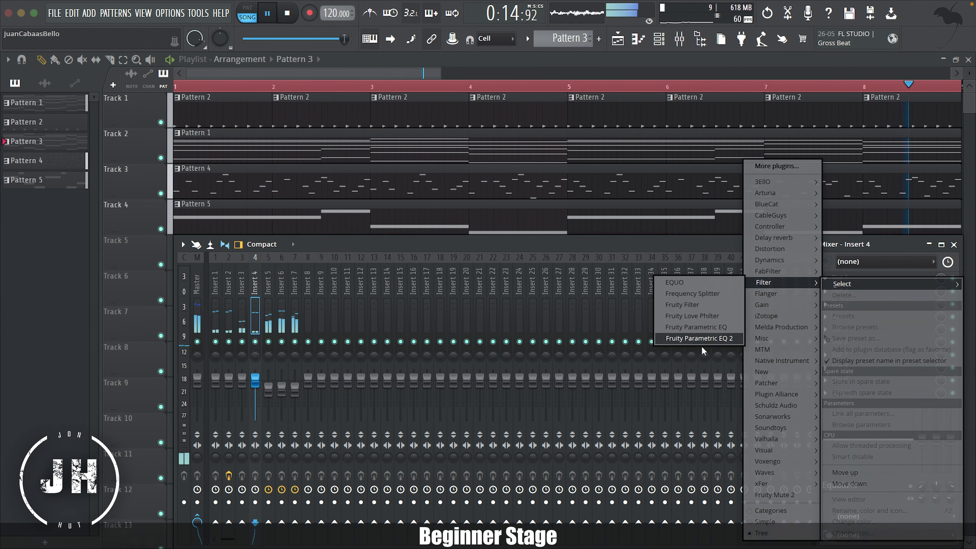
pyautogui.click(700, 338)
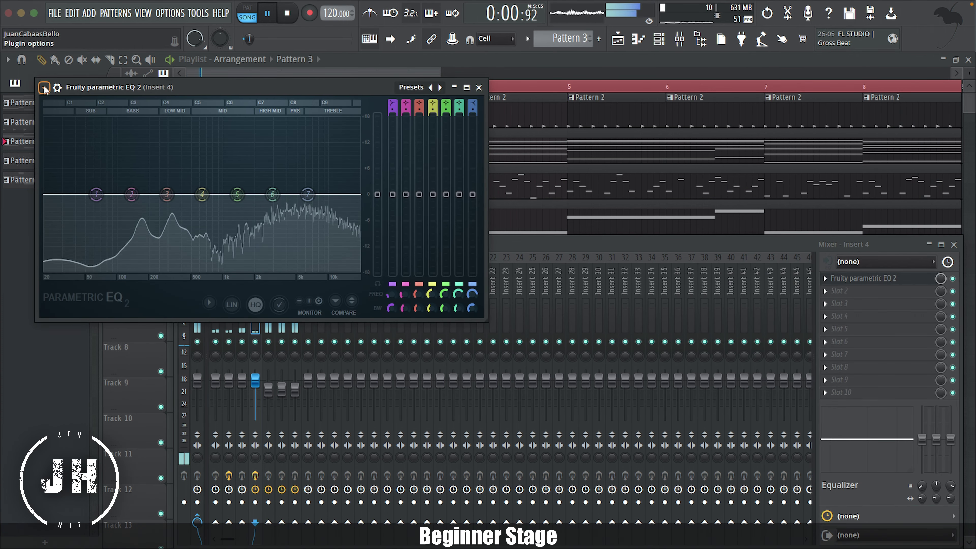
pyautogui.click(44, 87)
pyautogui.moveTo(56, 135)
pyautogui.click(212, 159)
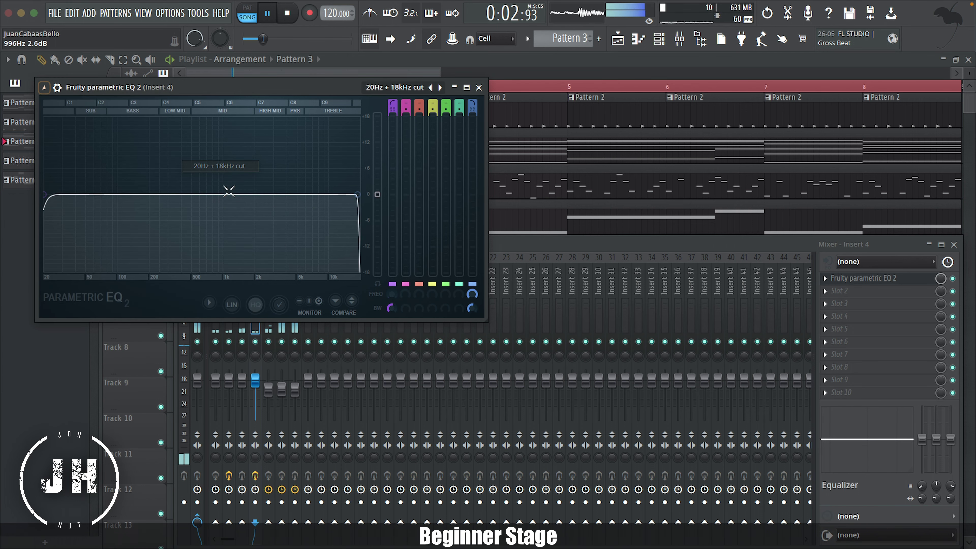
# - Raise the low cut in Insert 4's equalizer to about 200 Hz, close the plugin and slightly lower Insert 4's volume
pyautogui.moveTo(389, 293); pyautogui.dragTo(389, 264)
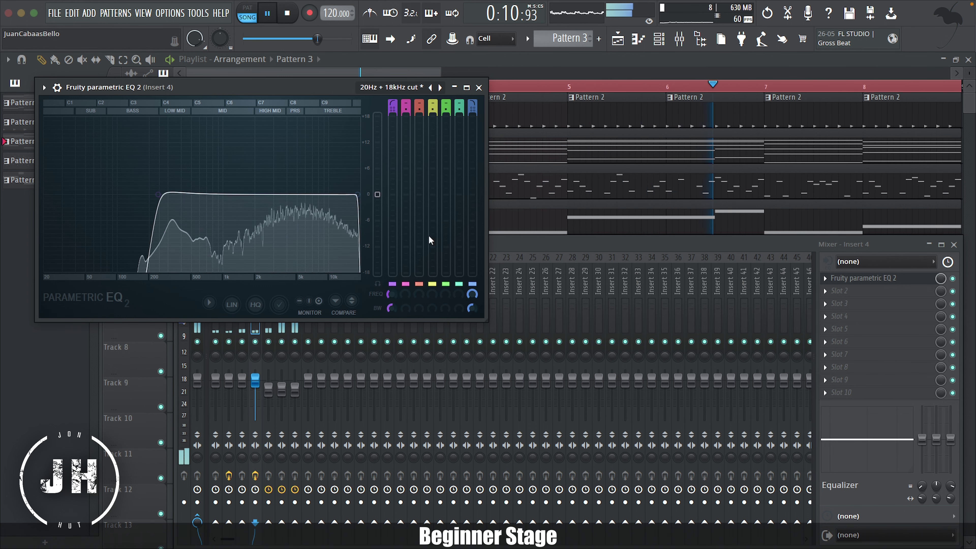
pyautogui.click(478, 87)
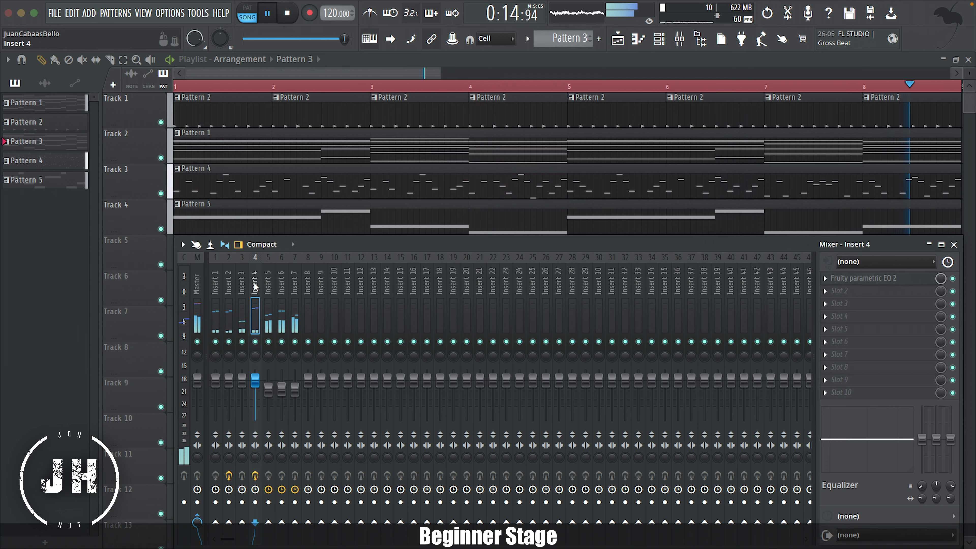
pyautogui.moveTo(260, 403); pyautogui.dragTo(260, 407)
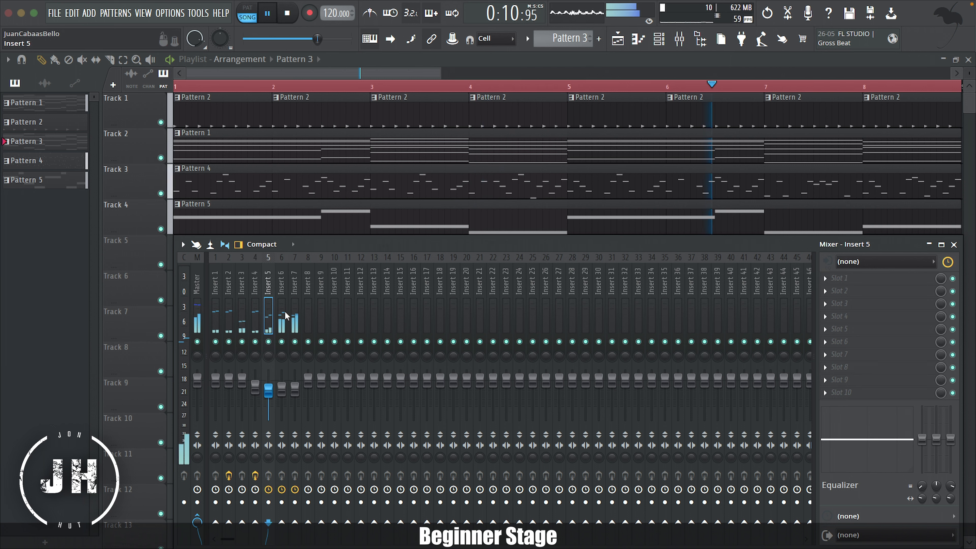
# - Load Fruity Parametric EQ 2 in the first effect slot of Insert 5 with the "3 bands" preset
pyautogui.click(269, 390)
pyautogui.click(826, 284)
pyautogui.moveTo(777, 223)
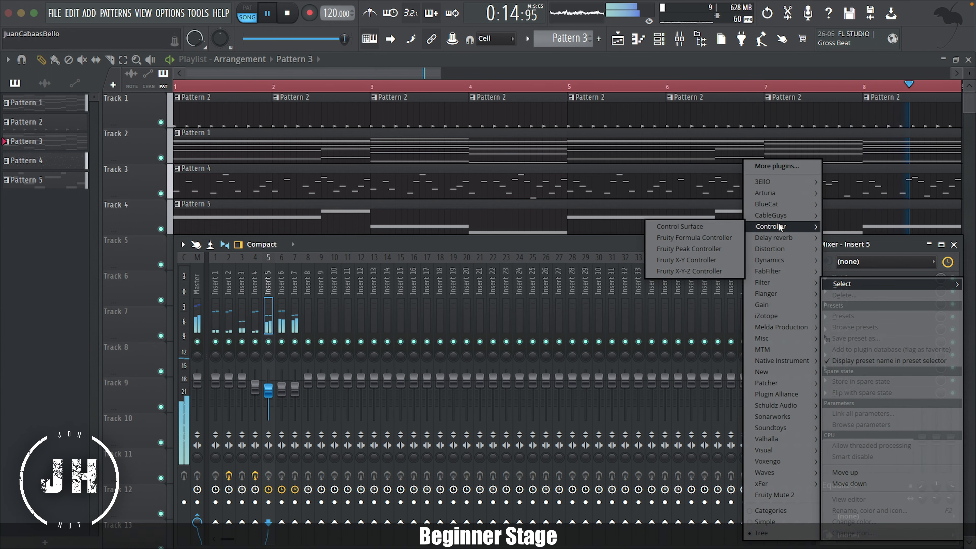
pyautogui.moveTo(772, 283)
pyautogui.click(698, 338)
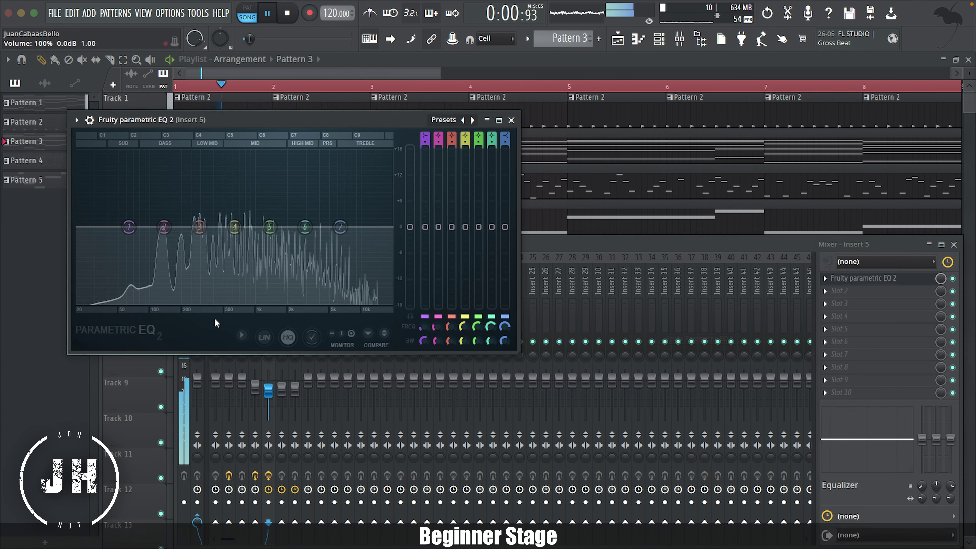
pyautogui.click(76, 120)
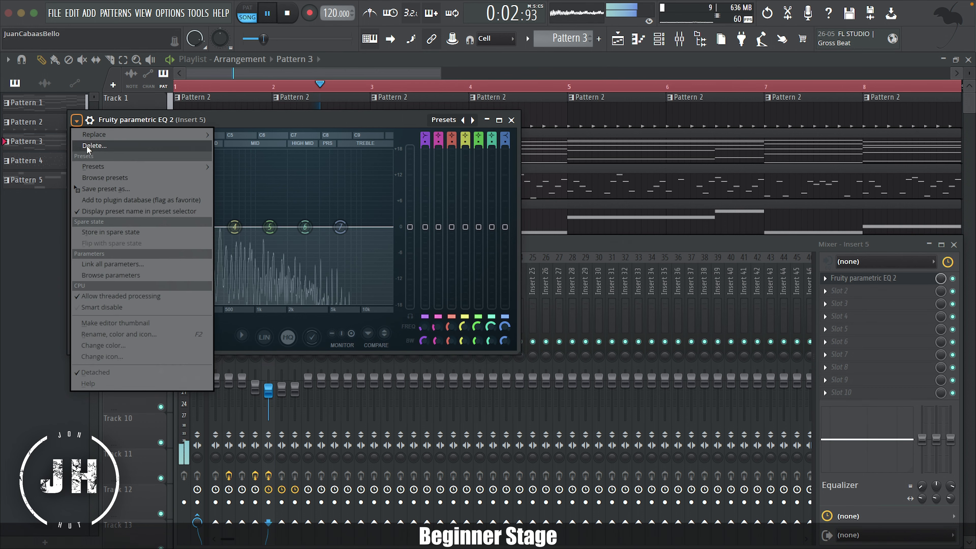
pyautogui.moveTo(111, 166)
pyautogui.click(252, 187)
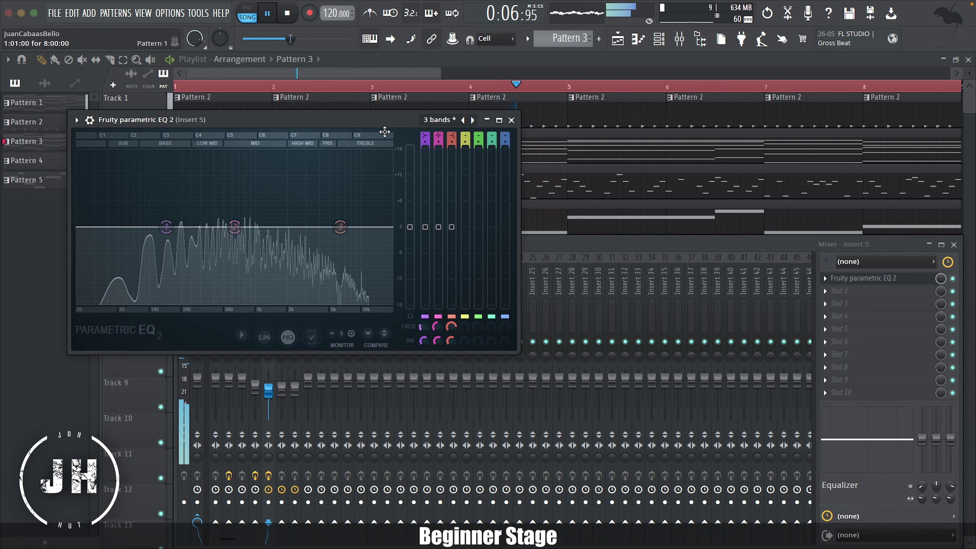
# - Switch Insert 5's equalizer to the "20Hz + 18kHz cut" preset
pyautogui.click(76, 120)
pyautogui.moveTo(134, 166)
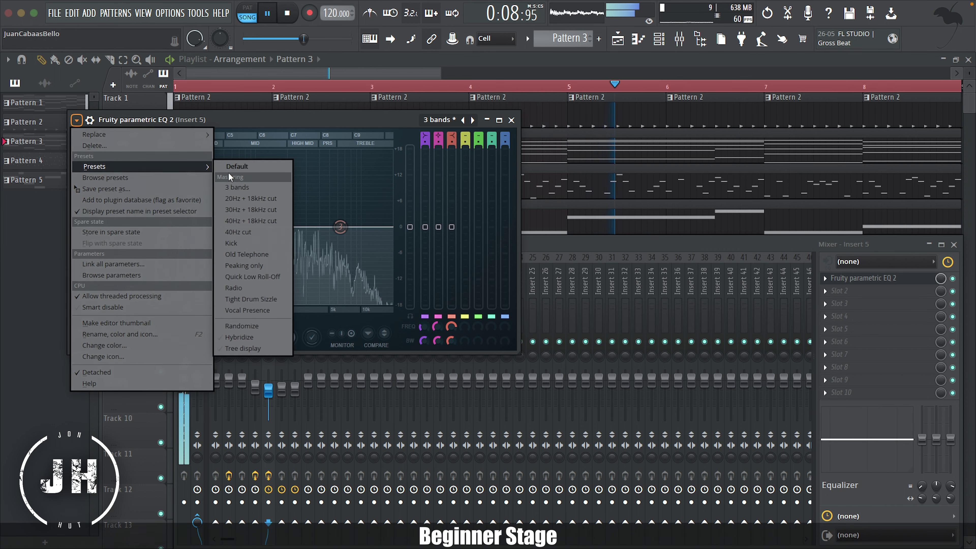
pyautogui.click(251, 199)
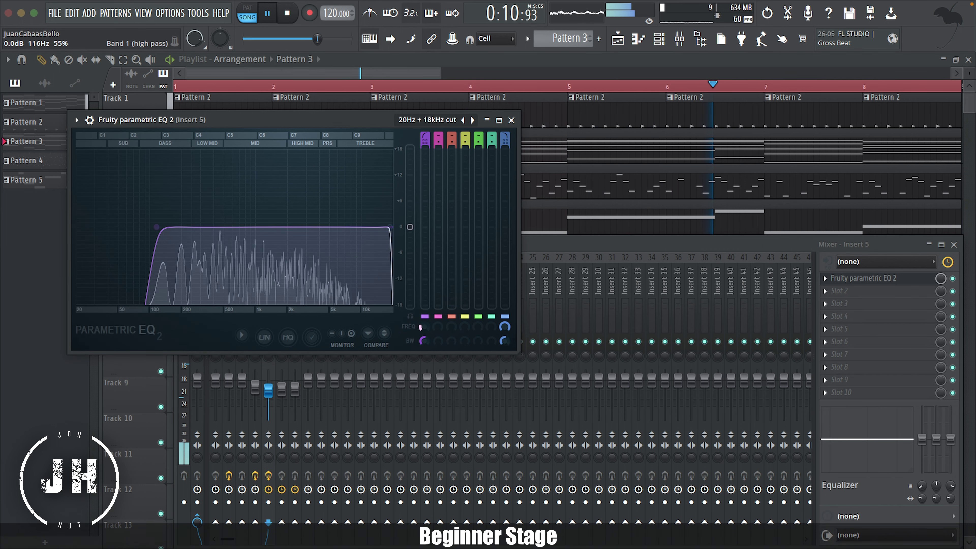
# - Raise the low cut of band 1 in Insert 5's equalizer, give it a gentler slope, and close the plugin
pyautogui.moveTo(422, 327); pyautogui.dragTo(422, 319)
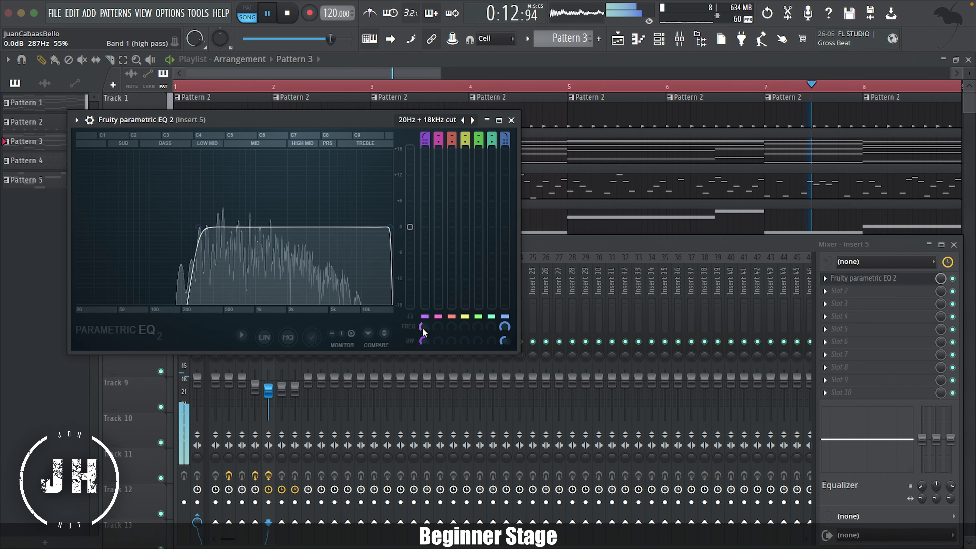
pyautogui.moveTo(425, 143); pyautogui.dragTo(425, 153)
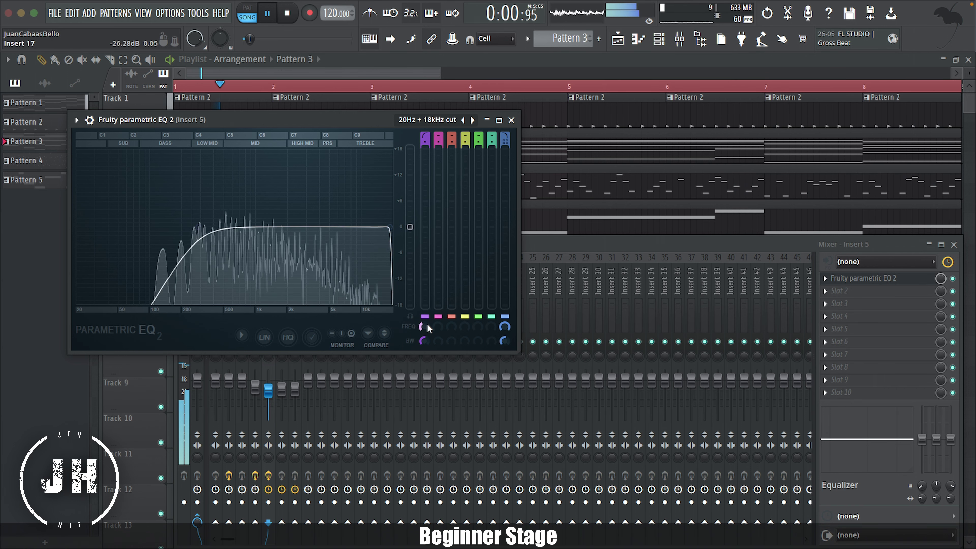
pyautogui.moveTo(427, 323); pyautogui.dragTo(427, 318)
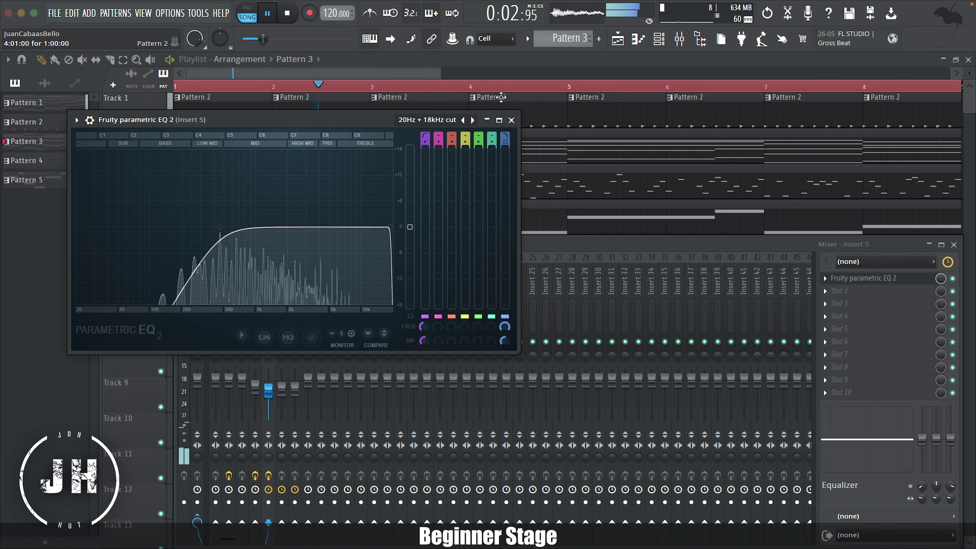
pyautogui.click(511, 120)
# - Load Fruity Parametric EQ 2 in the first effect slot of Insert 6 with the "20Hz + 18kHz cut" preset
pyautogui.click(281, 286)
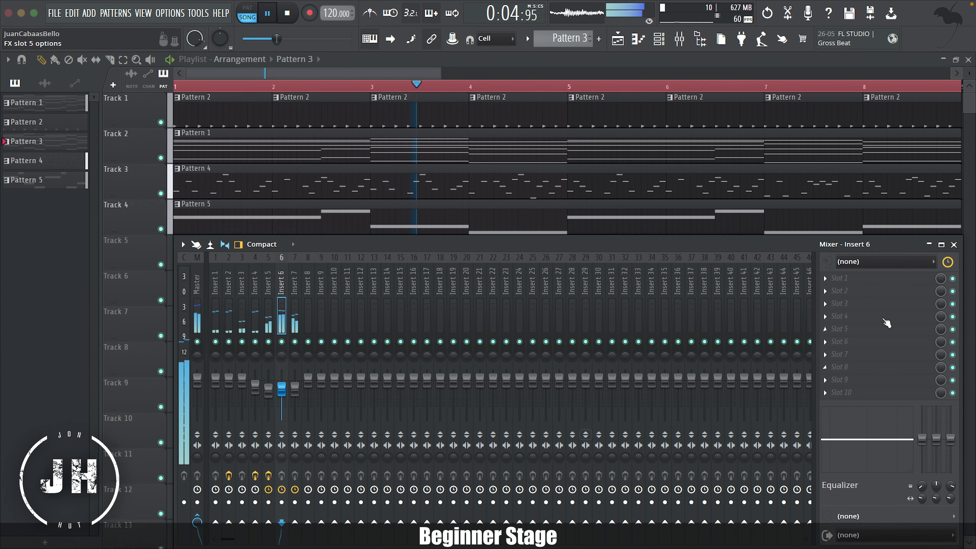
pyautogui.click(826, 282)
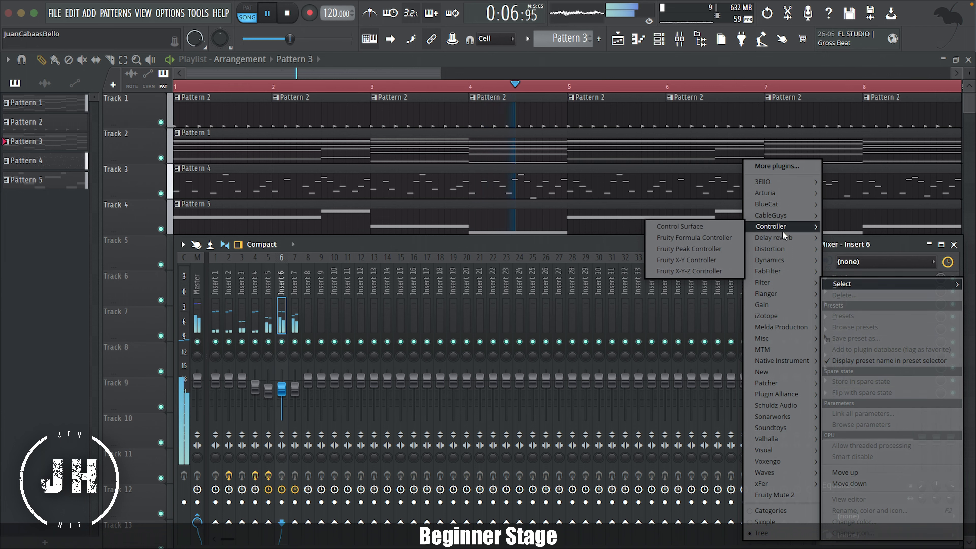
pyautogui.click(709, 326)
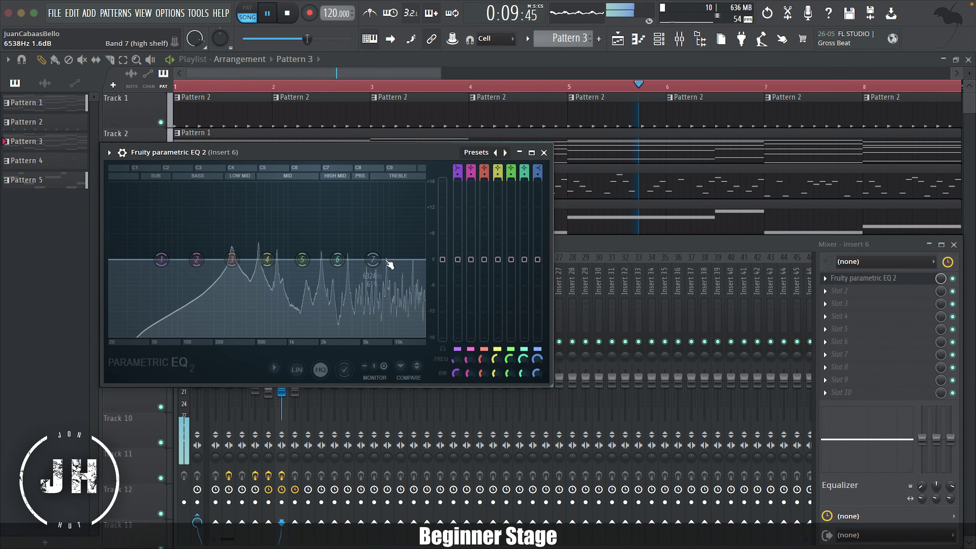
pyautogui.click(109, 152)
pyautogui.moveTo(126, 198)
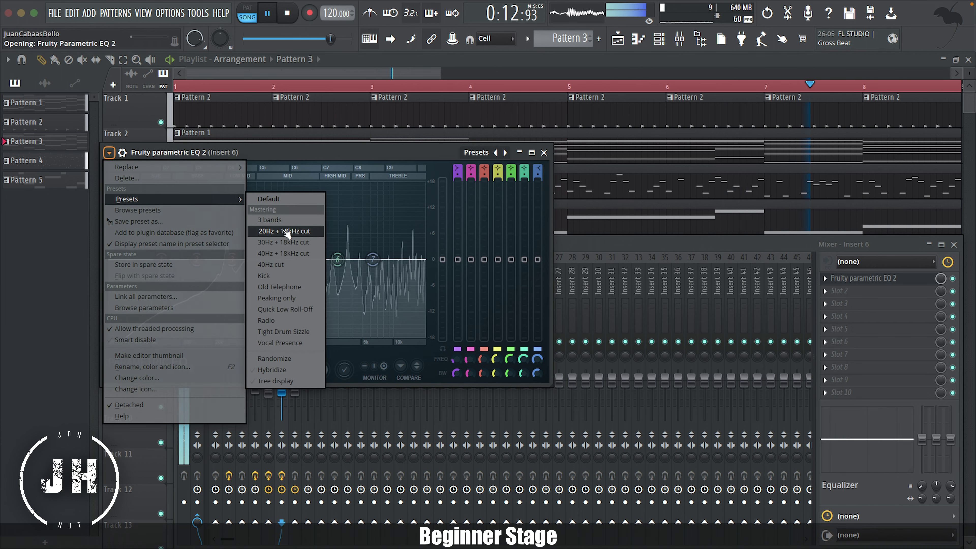
pyautogui.click(284, 224)
# - Set Insert 6's equalizer to a Gentle 8 high cut at about 12.3 kHz and a low cut around 200 Hz, closing the plugin
pyautogui.moveTo(538, 169); pyautogui.dragTo(539, 168)
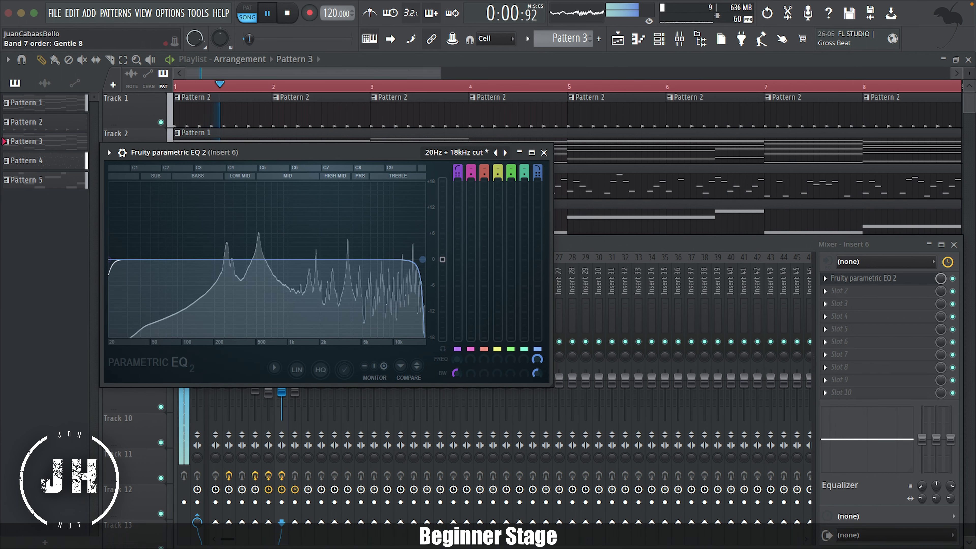
pyautogui.moveTo(538, 359); pyautogui.dragTo(538, 383)
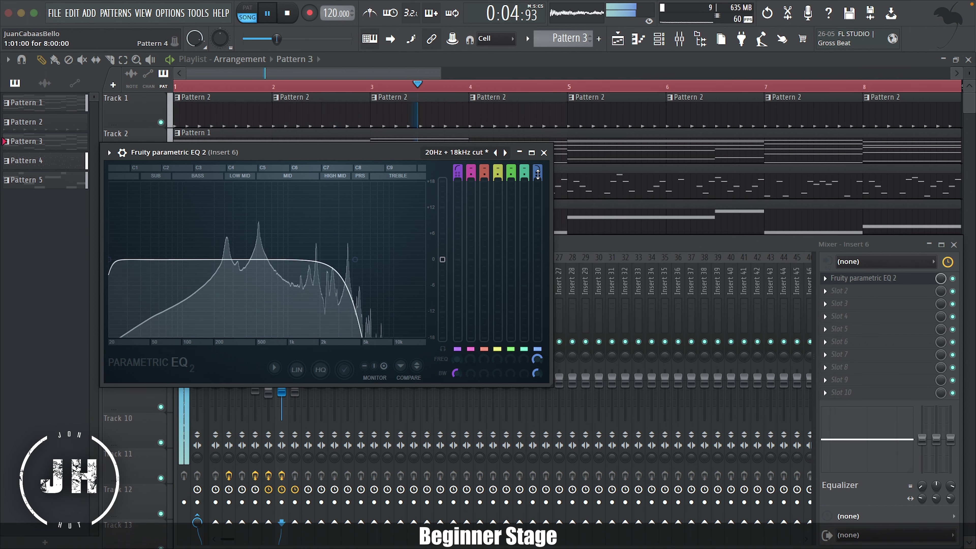
pyautogui.moveTo(537, 359); pyautogui.dragTo(537, 344)
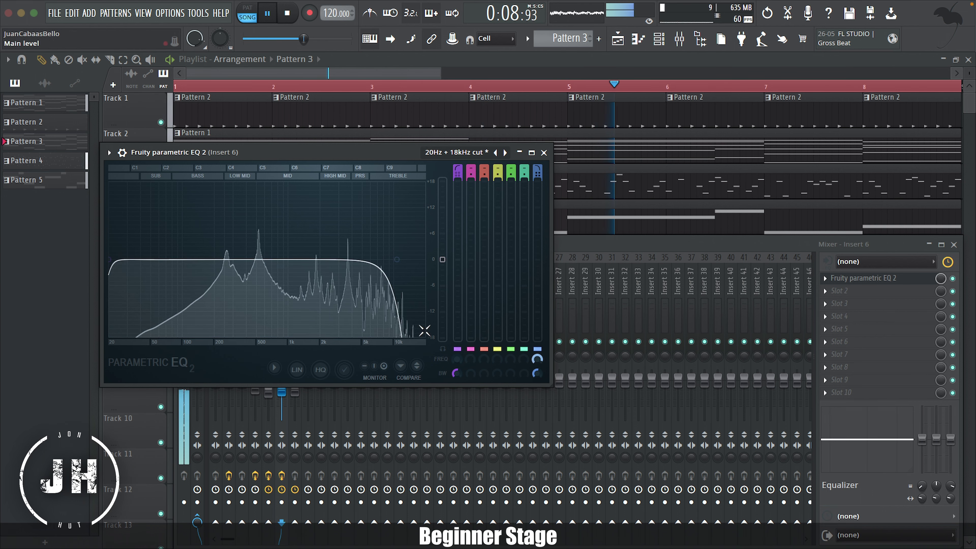
pyautogui.moveTo(460, 359); pyautogui.dragTo(460, 346)
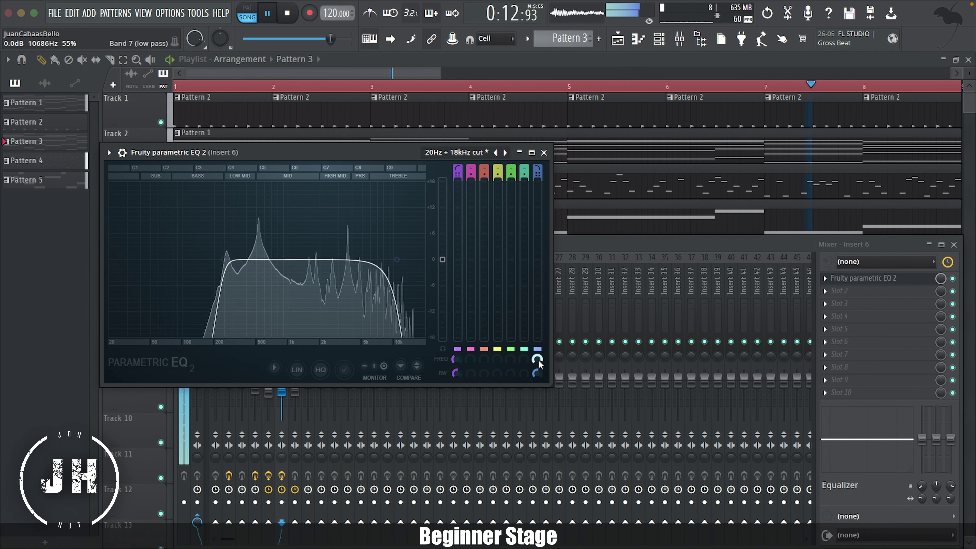
pyautogui.moveTo(537, 373); pyautogui.dragTo(538, 380)
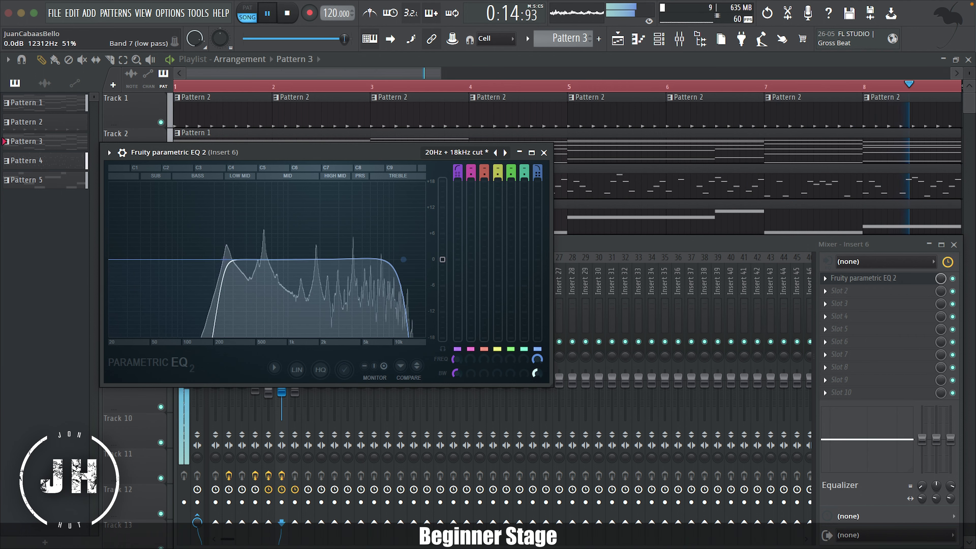
pyautogui.click(544, 153)
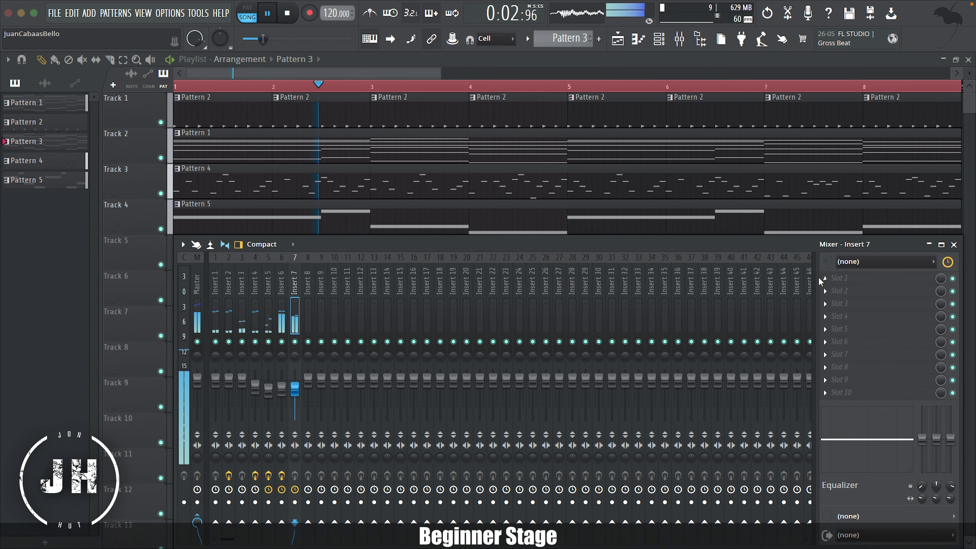
# - Load Fruity Parametric EQ 2 in the first effect slot of Insert 7 with the "20Hz + 18kHz cut" preset
pyautogui.click(820, 281)
pyautogui.moveTo(771, 271)
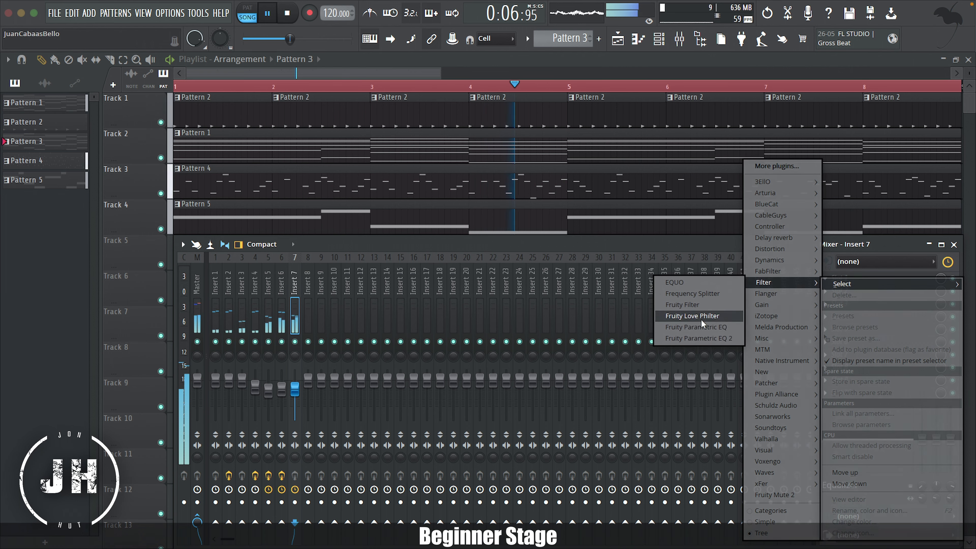
pyautogui.click(699, 338)
pyautogui.click(12, 54)
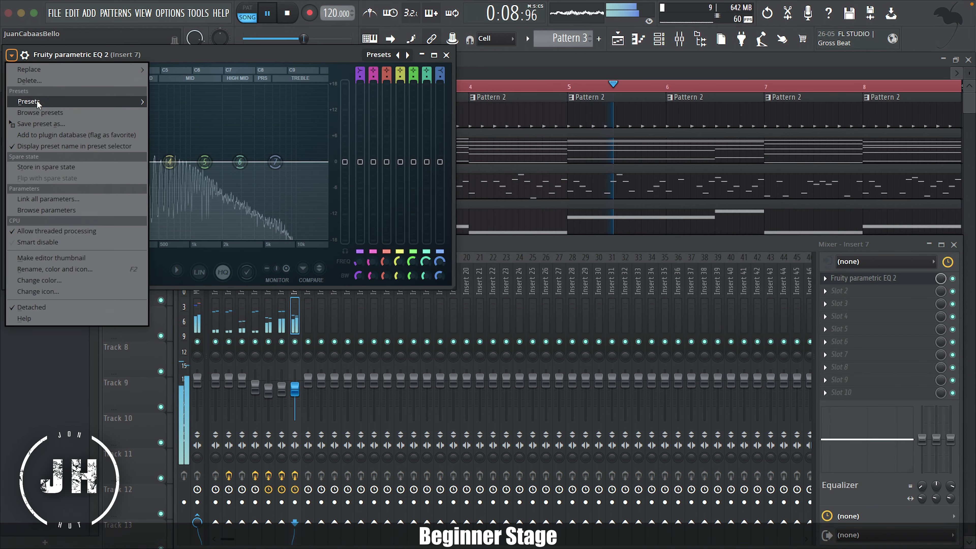
pyautogui.moveTo(38, 102)
pyautogui.click(183, 134)
pyautogui.moveTo(276, 55); pyautogui.dragTo(472, 137)
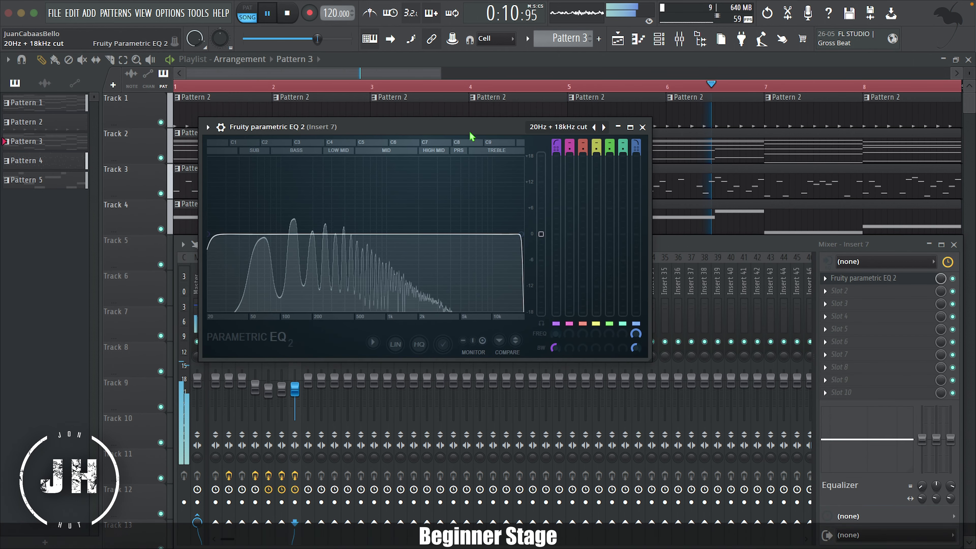
# - Lower the high cut in Insert 7's equalizer into the high mids with a gentler slope, close it, and set Insert 6's volume to 79%
pyautogui.moveTo(636, 334); pyautogui.dragTo(636, 356)
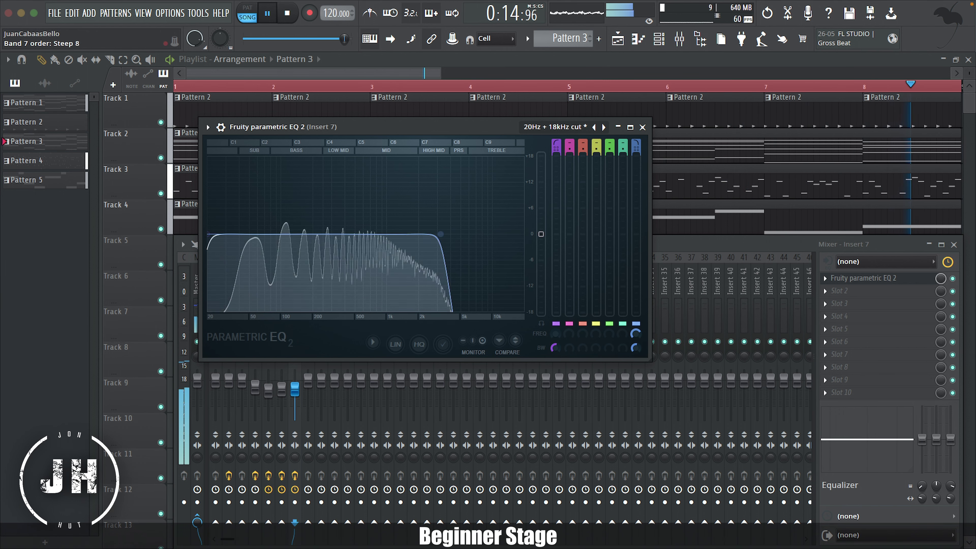
pyautogui.moveTo(636, 149); pyautogui.dragTo(636, 159)
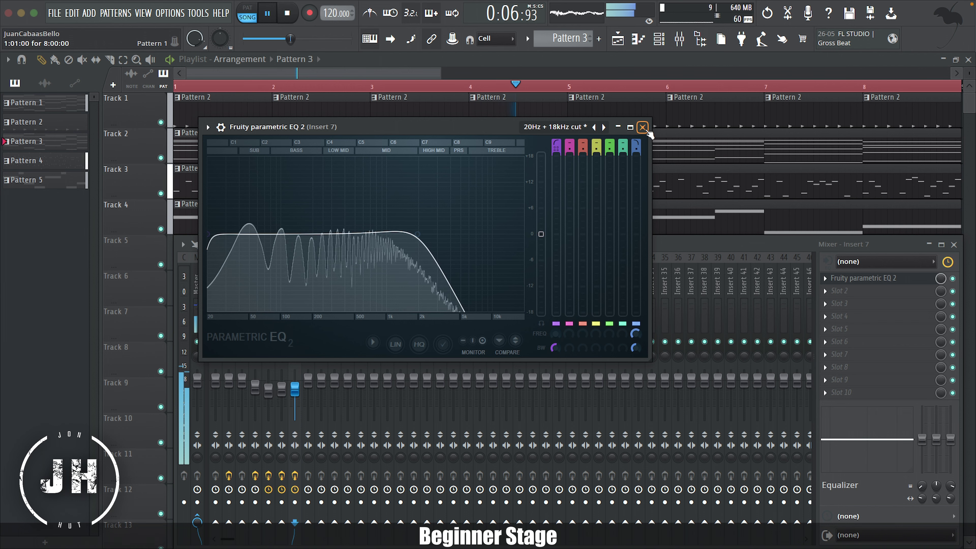
pyautogui.click(643, 127)
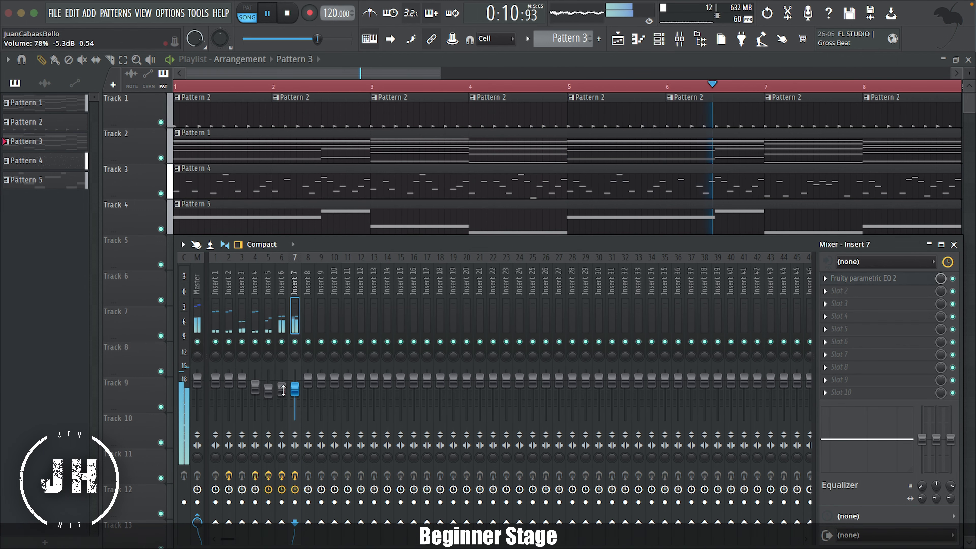
pyautogui.moveTo(283, 390); pyautogui.dragTo(284, 388)
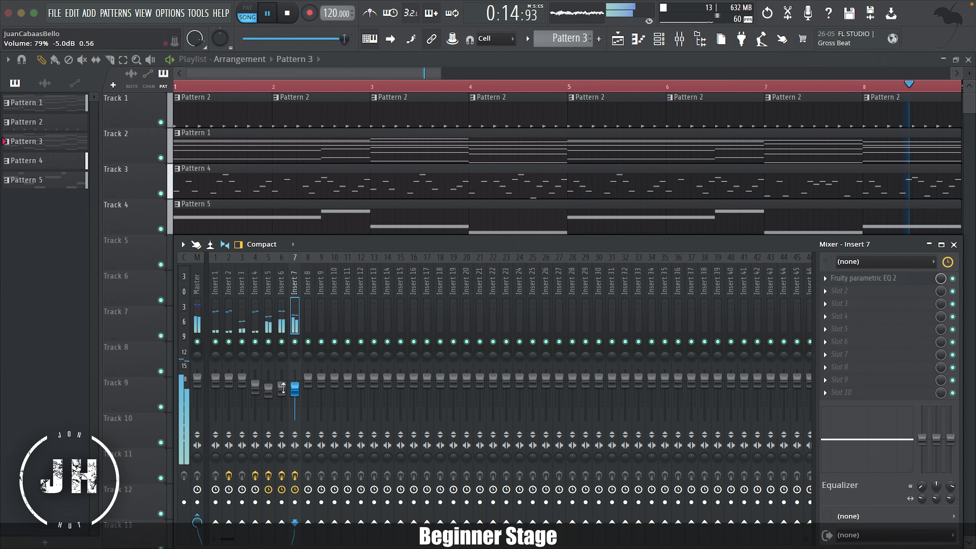
# - Load ShaperBox 3 in effect slot 10 of Insert 7 and add its Volume shaper
pyautogui.click(827, 395)
pyautogui.moveTo(777, 214)
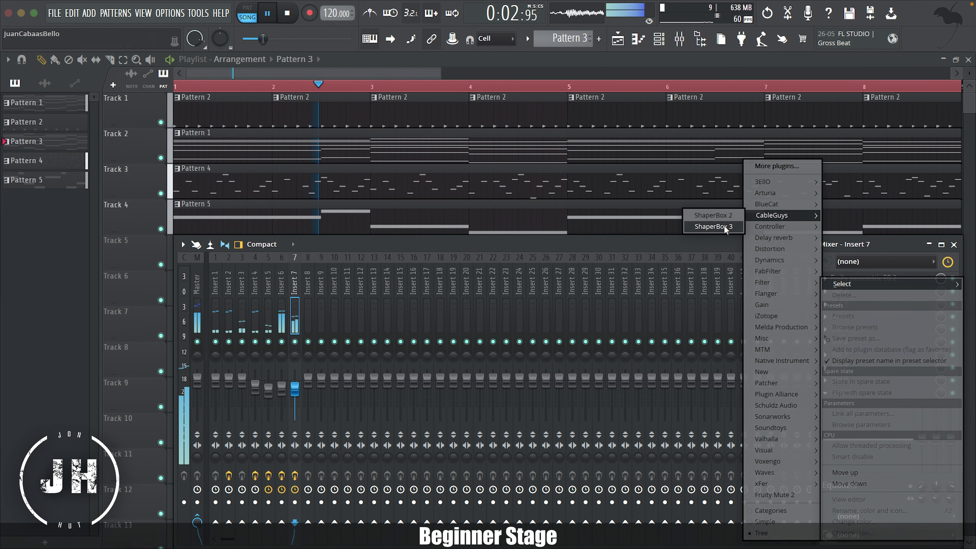
pyautogui.click(714, 226)
pyautogui.click(82, 344)
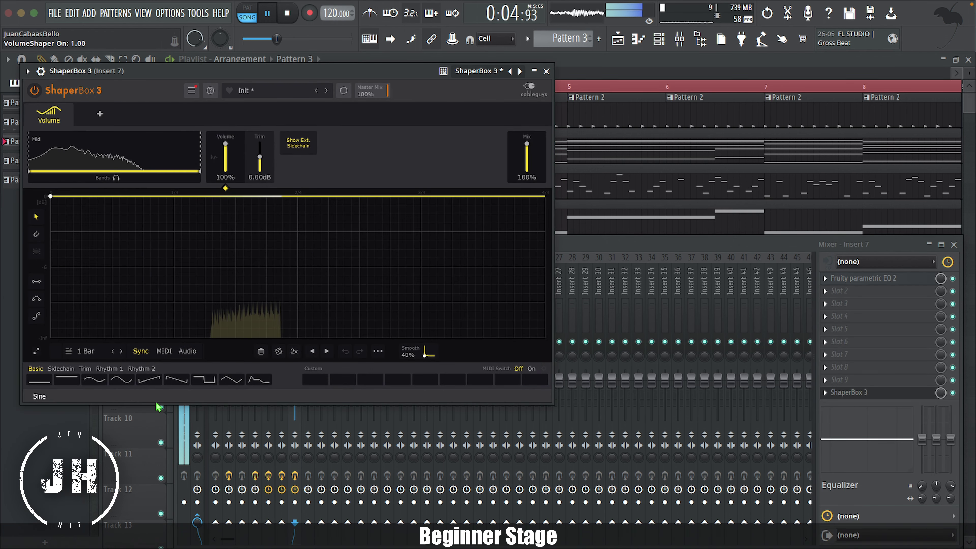
# - Set the volume shaper's length to 1/4, apply the Sidechain 5 curve, and close ShaperBox 3
pyautogui.doubleClick(113, 351)
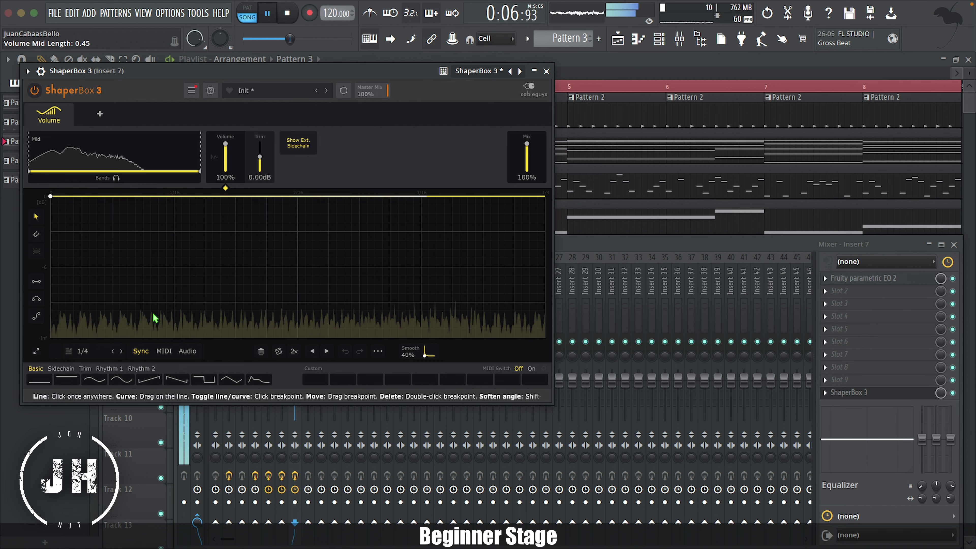
pyautogui.click(61, 369)
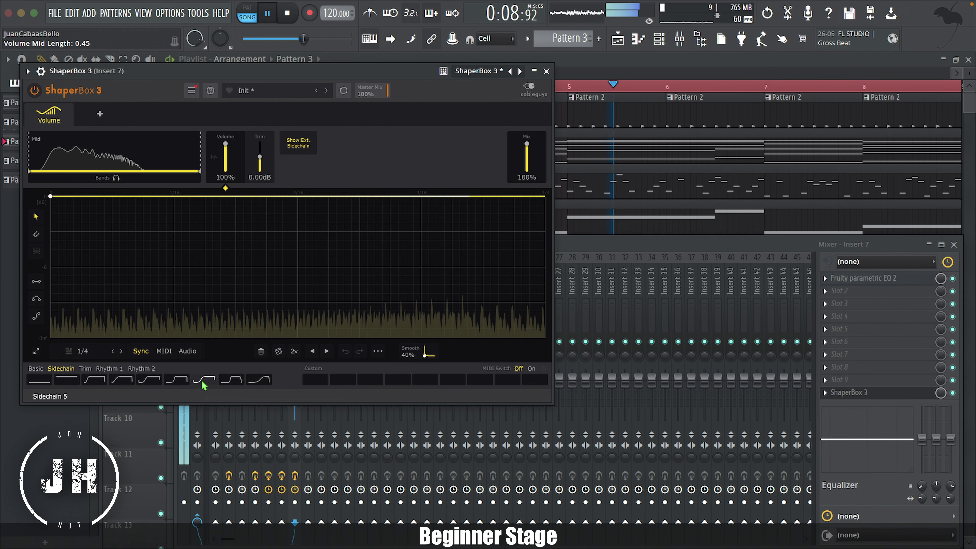
pyautogui.click(204, 382)
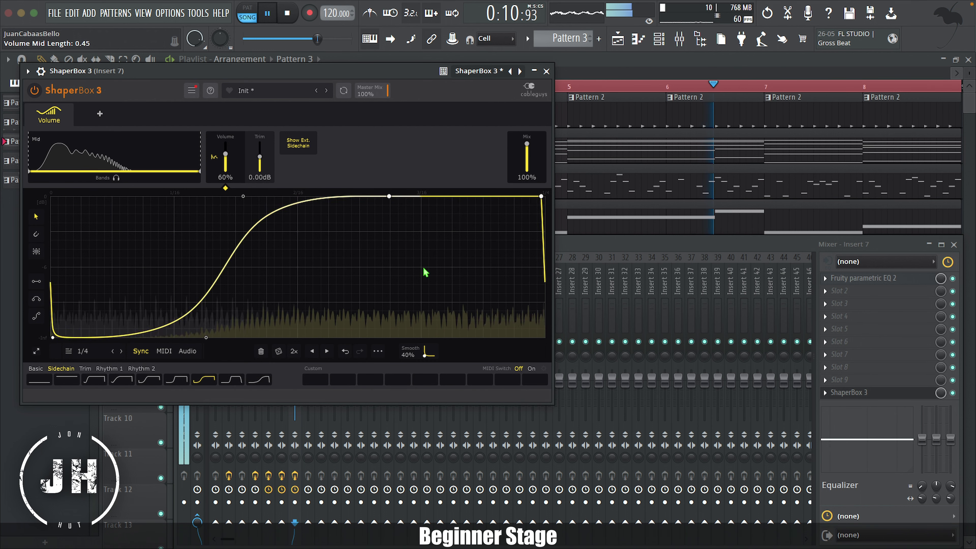
pyautogui.click(547, 72)
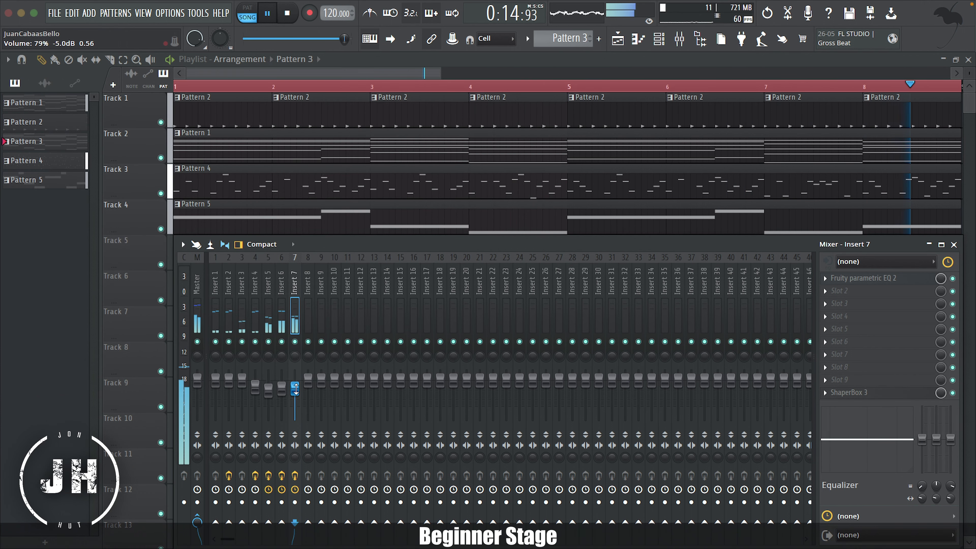
# - Lower the master filter cutoff of the Detuned EP 1 instrument to about halfway, slightly adjust its volume envelope attack, and close it
pyautogui.press('space')
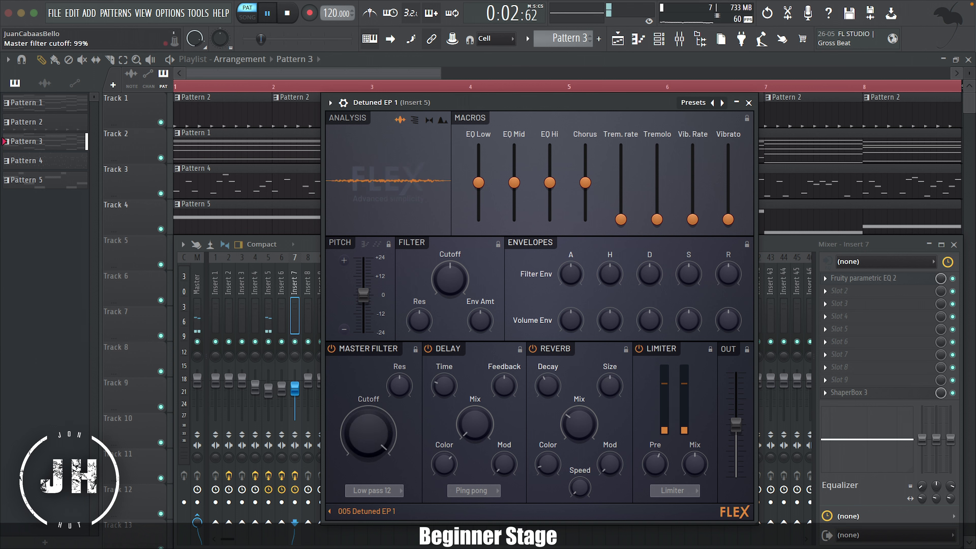
pyautogui.moveTo(368, 433); pyautogui.dragTo(368, 448)
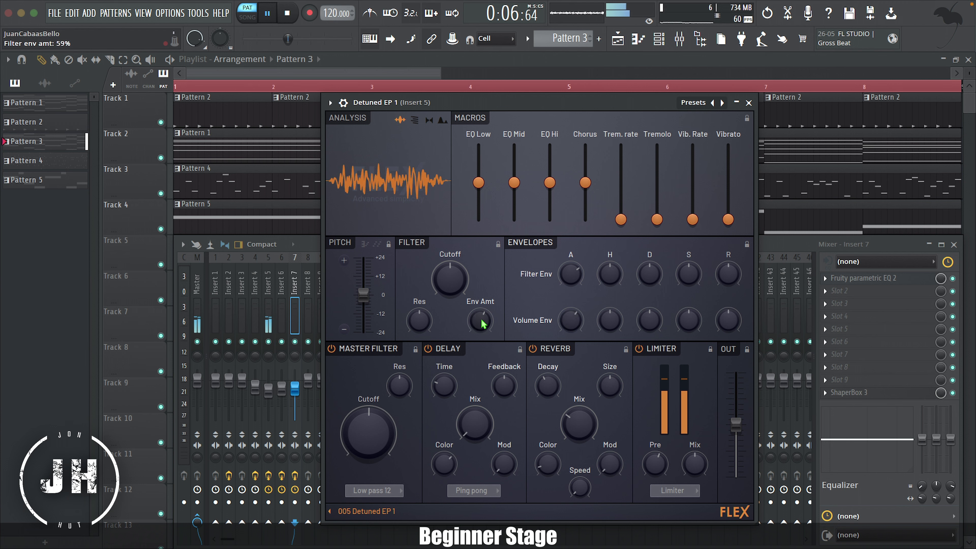
pyautogui.moveTo(572, 322); pyautogui.dragTo(572, 320)
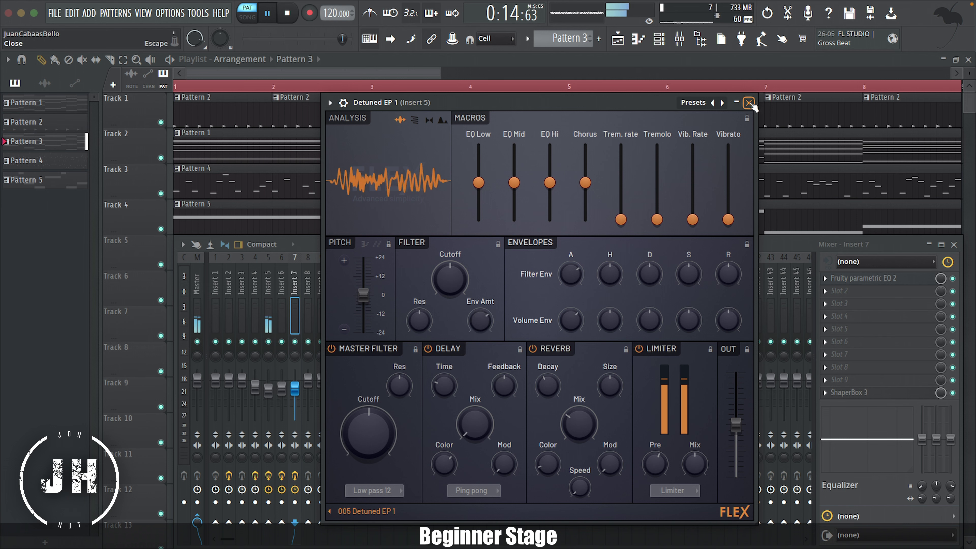
pyautogui.press('space')
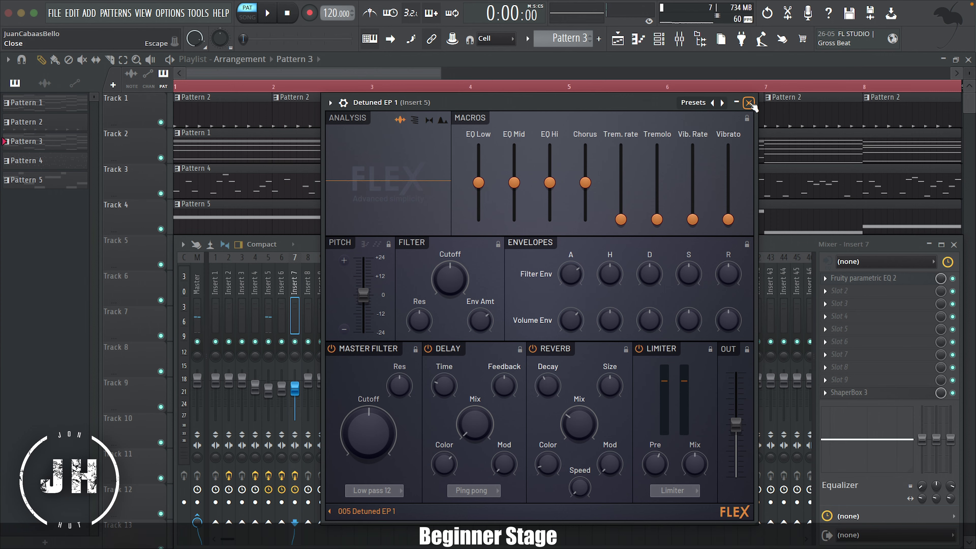
pyautogui.click(750, 103)
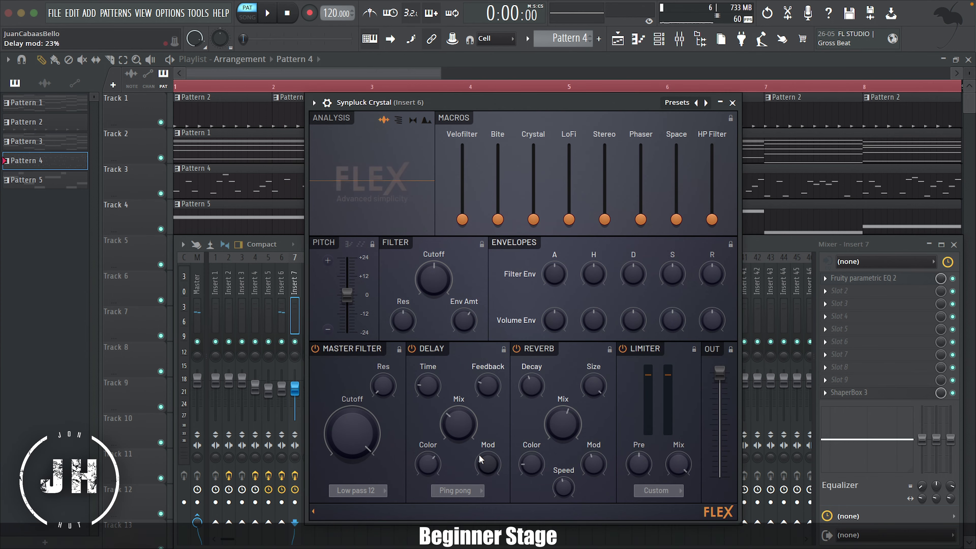
# - Lower Synpluck Crystal's filter cutoff and adjust its filter envelope amount while the pattern plays
pyautogui.press('space')
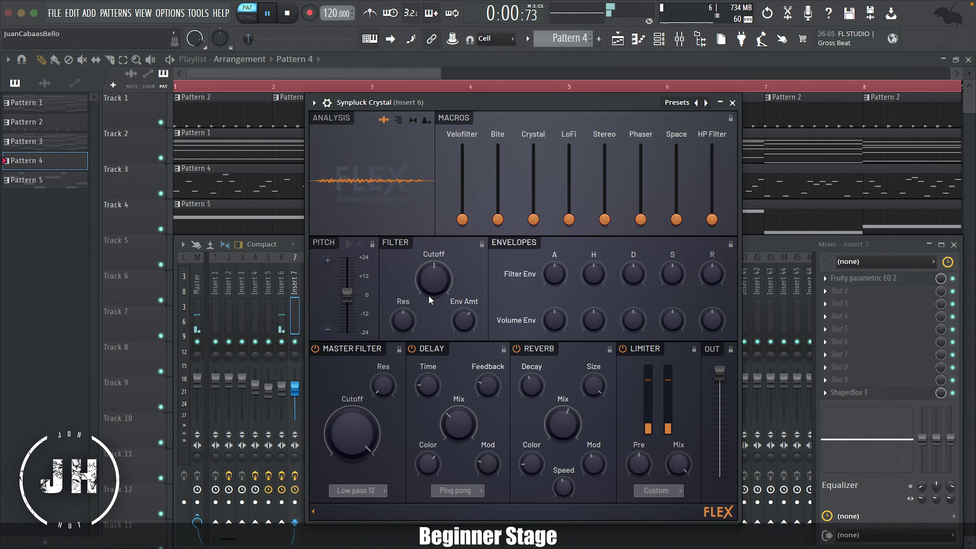
pyautogui.moveTo(429, 300); pyautogui.dragTo(430, 316)
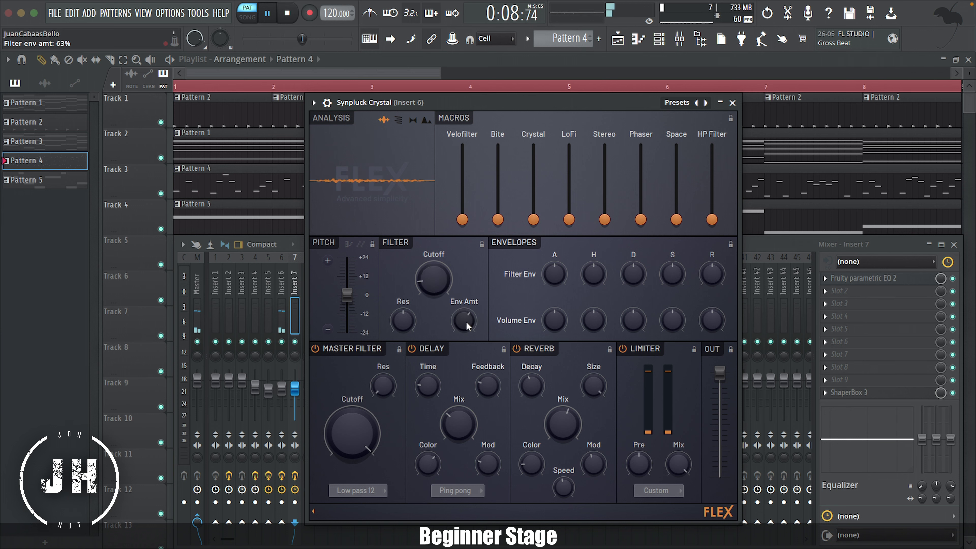
pyautogui.moveTo(468, 327); pyautogui.dragTo(468, 362)
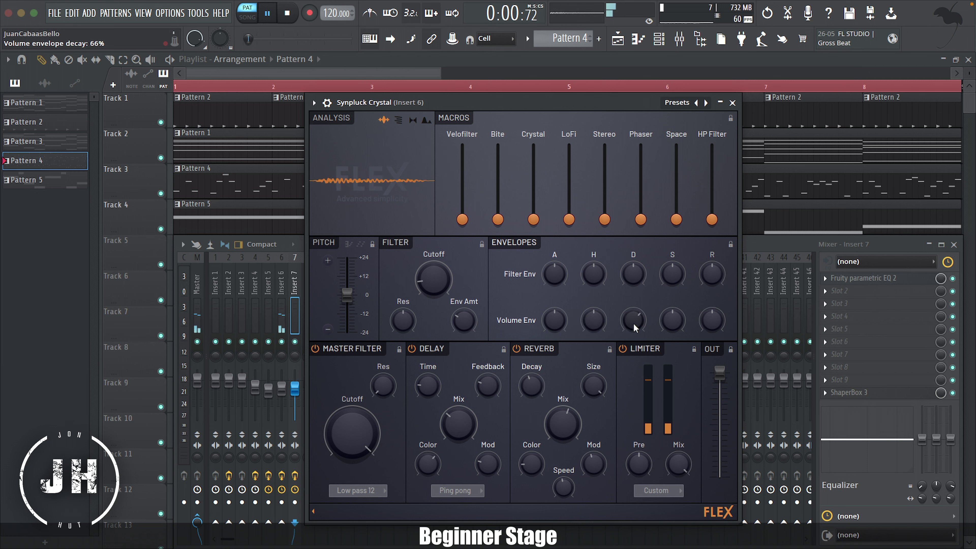
pyautogui.moveTo(462, 321); pyautogui.dragTo(462, 315)
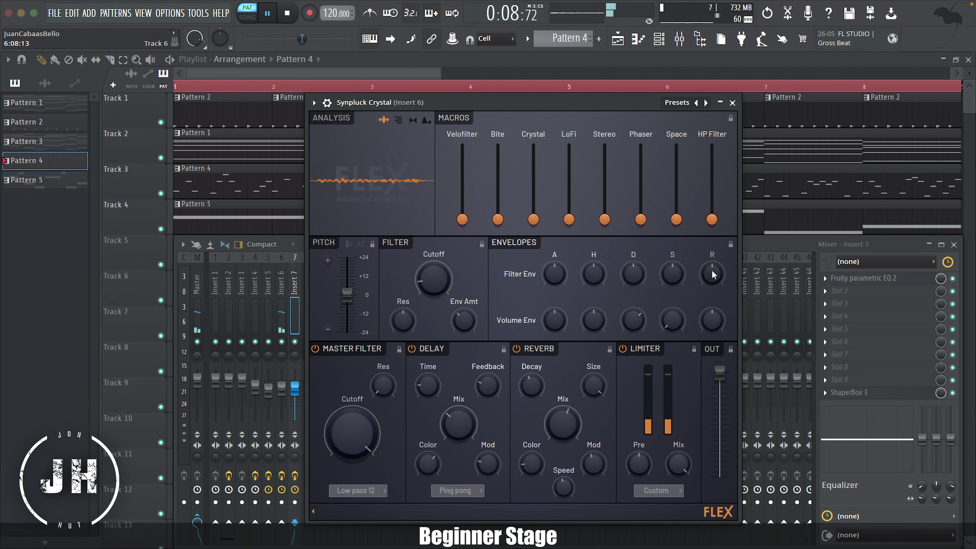
# - Raise Synpluck Crystal's filter envelope release slightly, set its master filter cutoff to 87%, and close the instrument
pyautogui.moveTo(713, 274); pyautogui.dragTo(713, 271)
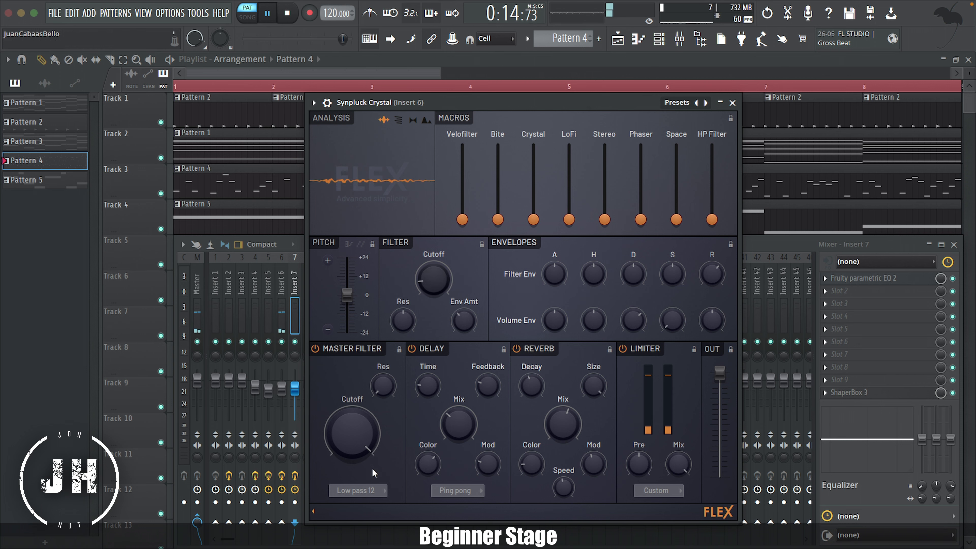
pyautogui.moveTo(367, 456); pyautogui.dragTo(367, 442)
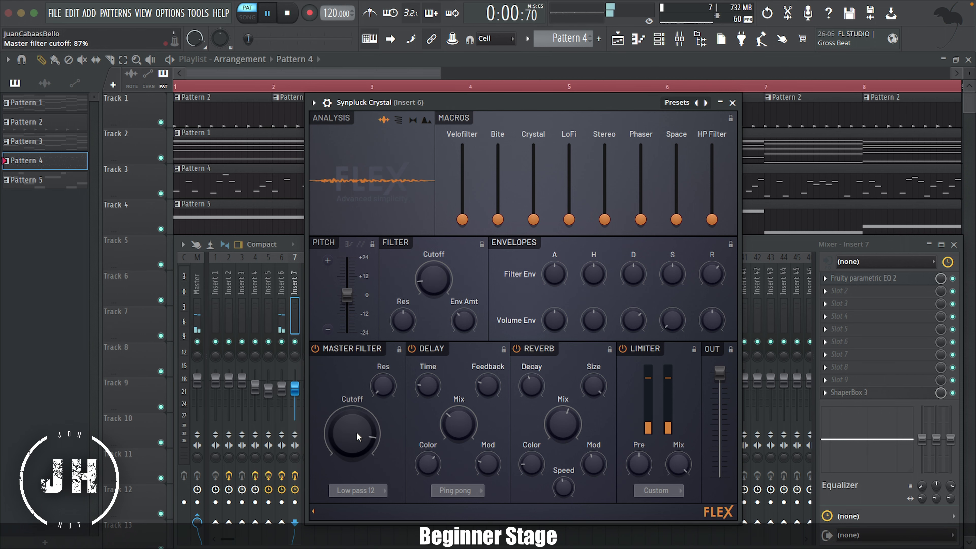
pyautogui.click(733, 102)
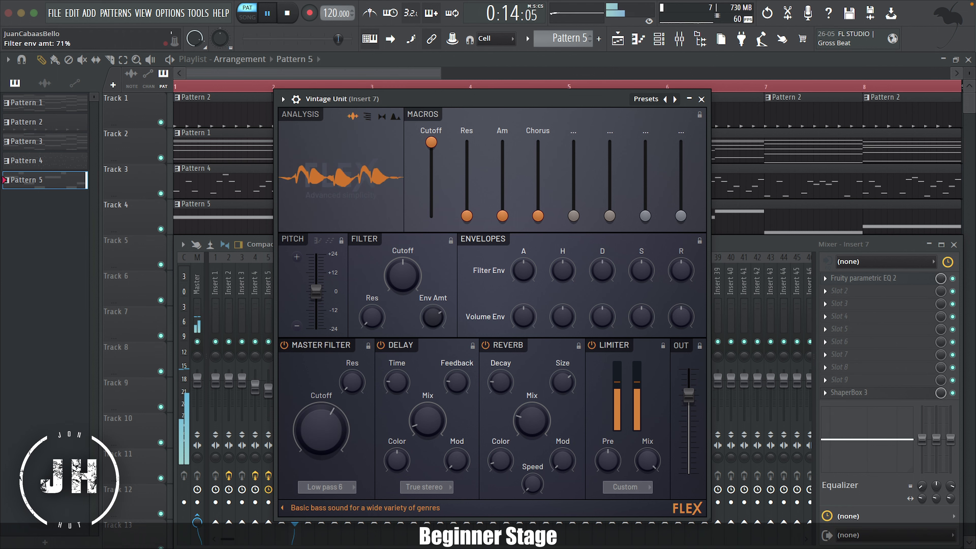
# - Adjust the Vintage Unit bass instrument's master filter cutoff and play back the song to check the mix
pyautogui.moveTo(329, 437); pyautogui.dragTo(329, 427)
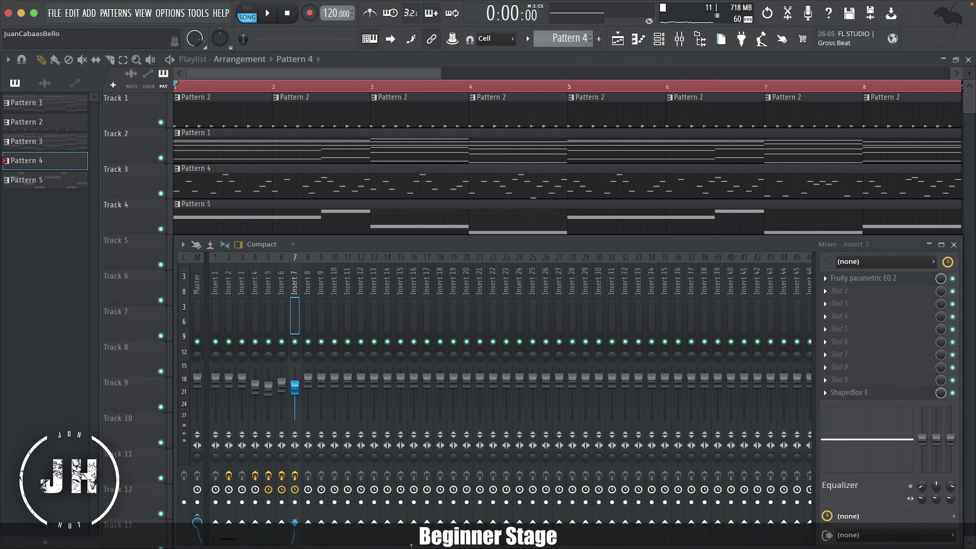
pyautogui.press('space')
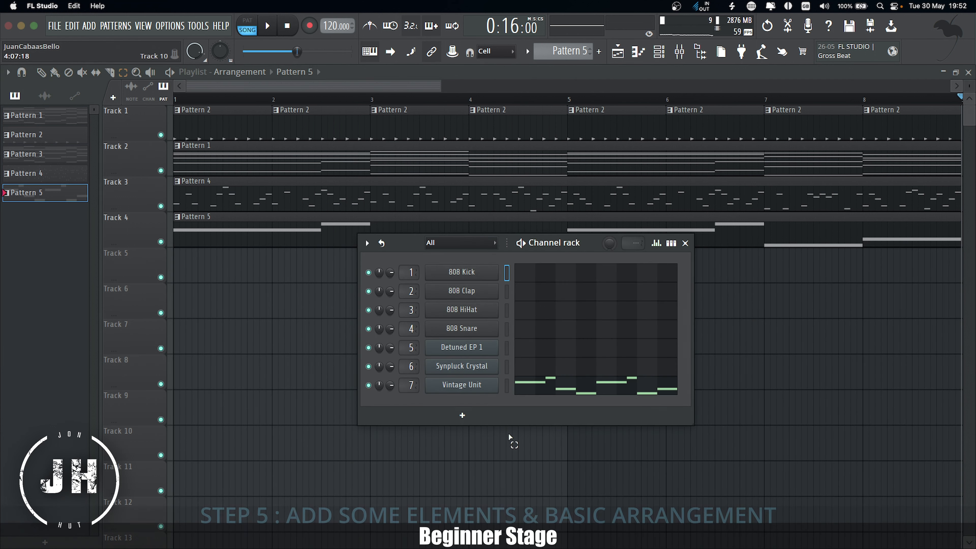
# - Add a FLEX instrument channel and load the Synpluck Lean preset from the favourites
pyautogui.click(510, 414)
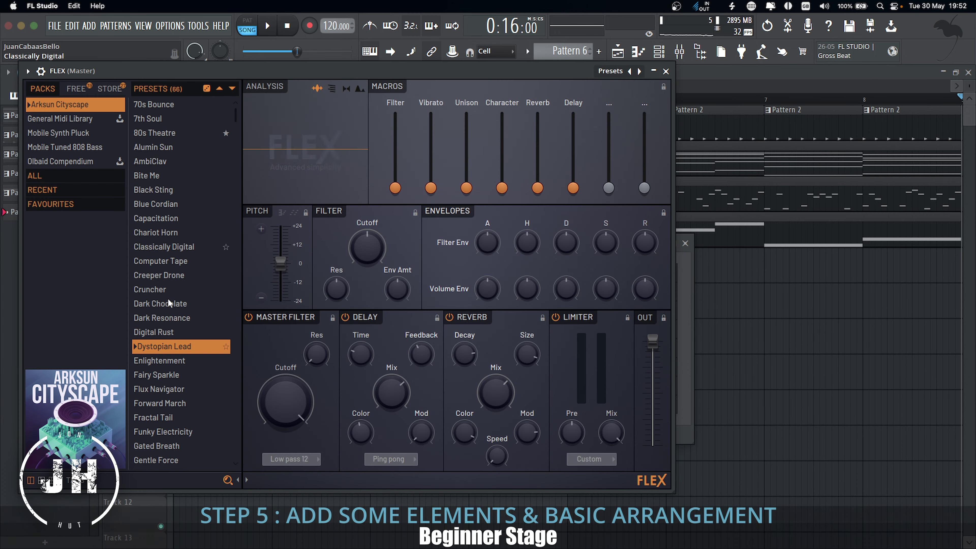
pyautogui.click(51, 204)
pyautogui.click(154, 147)
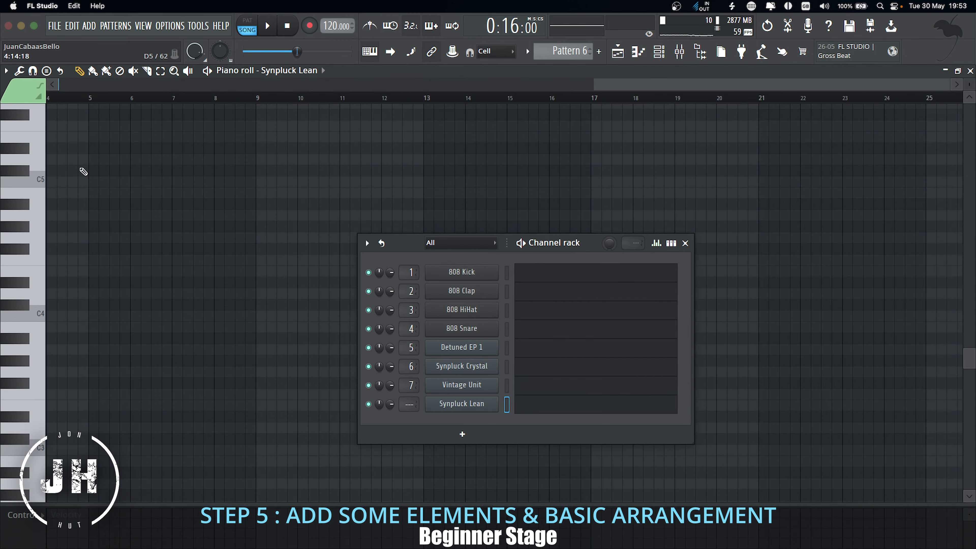
# - Draw a C5 note at bar 1 of Pattern 6 for Synpluck Lean, stretch it to 16 bars, and show labels on all white keys
pyautogui.click(48, 180)
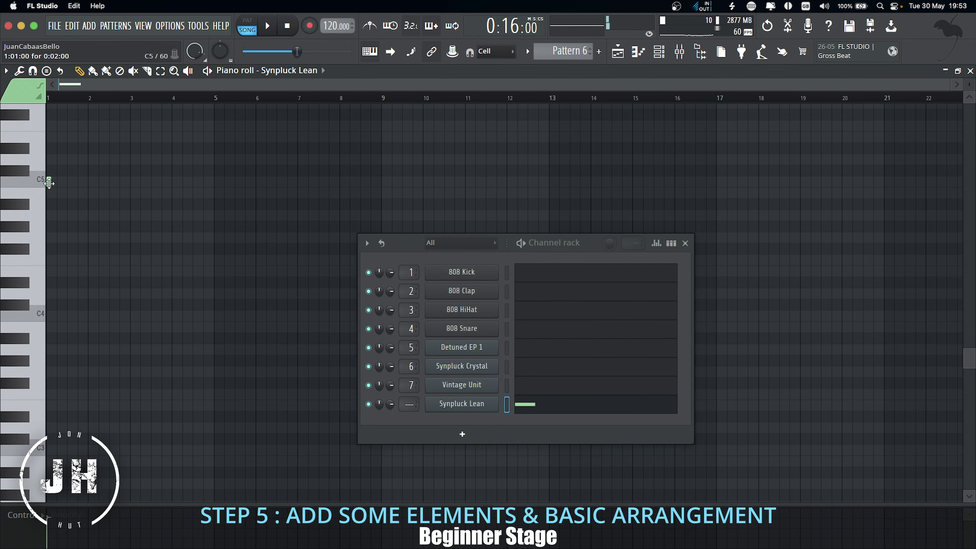
pyautogui.moveTo(48, 184); pyautogui.dragTo(719, 182)
pyautogui.click(7, 70)
pyautogui.moveTo(24, 129)
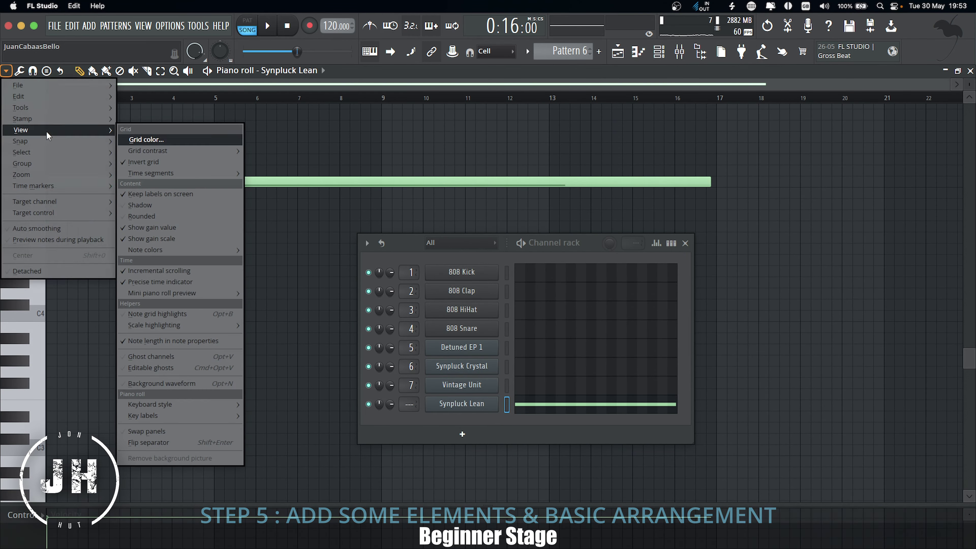
pyautogui.moveTo(199, 407)
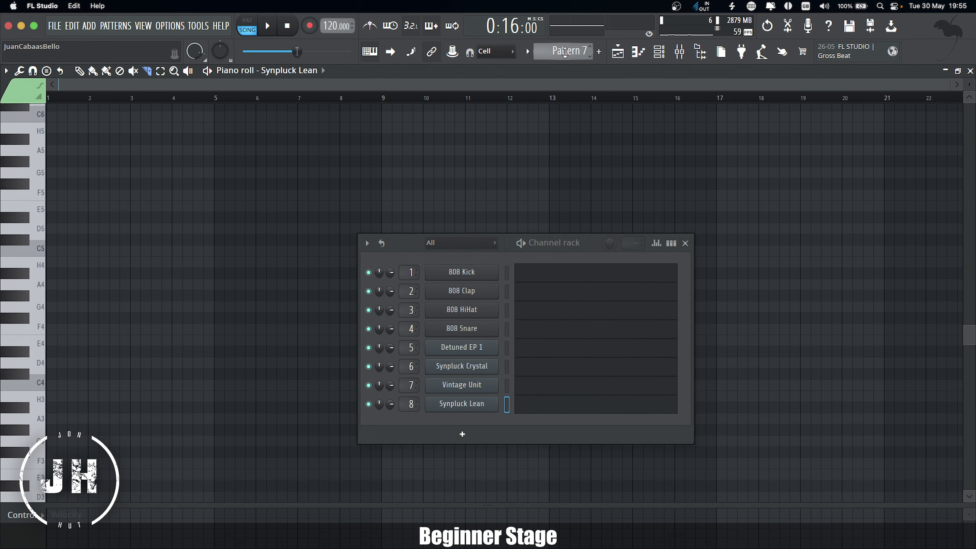
# - Arrange Pattern 7 on Track 5 as two consecutive clips, from bar 1 to 5 and from bar 5 to 13
pyautogui.rightClick(426, 306)
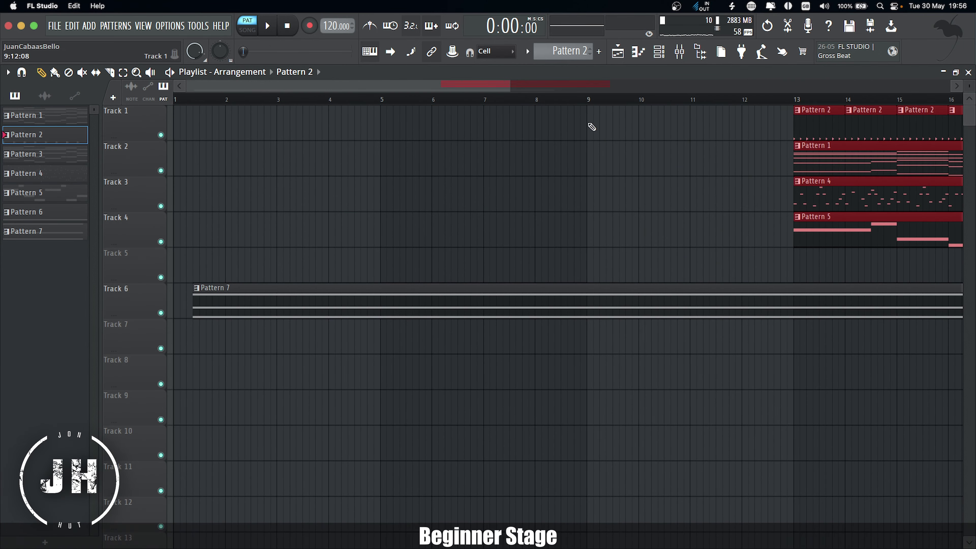
pyautogui.doubleClick(364, 296)
pyautogui.hotkey('ctrl', 'a')
pyautogui.moveTo(554, 194); pyautogui.dragTo(401, 261)
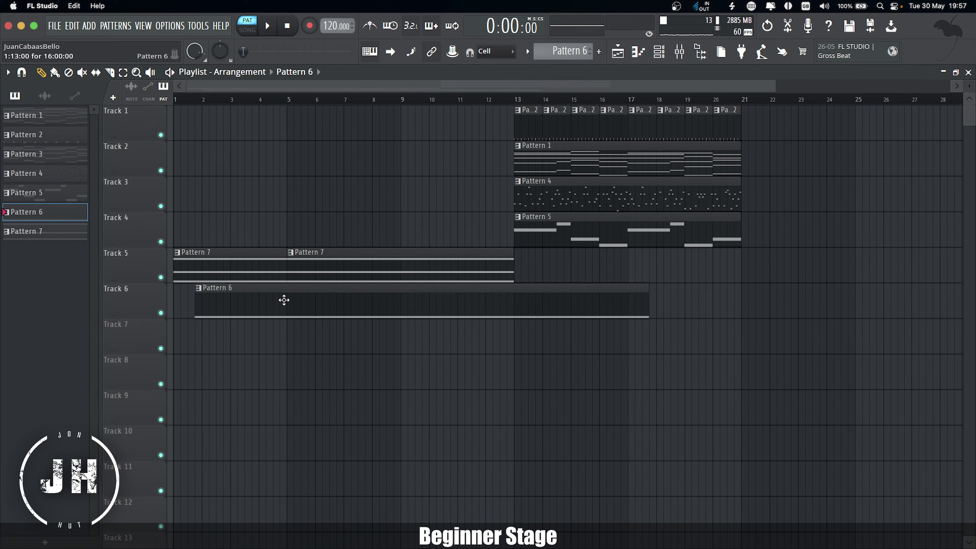
# - Lay Pattern 6 along Track 6 from bar 1 to 13 in two clips, and copy Pattern 1 and Pattern 4 to bar 5
pyautogui.doubleClick(283, 298)
pyautogui.moveTo(756, 344); pyautogui.dragTo(413, 329)
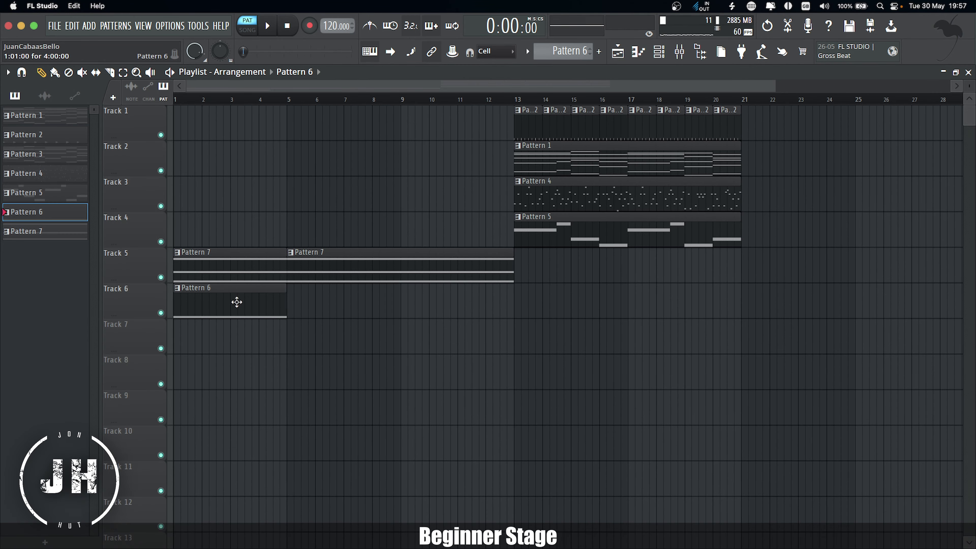
pyautogui.moveTo(235, 301); pyautogui.dragTo(348, 301)
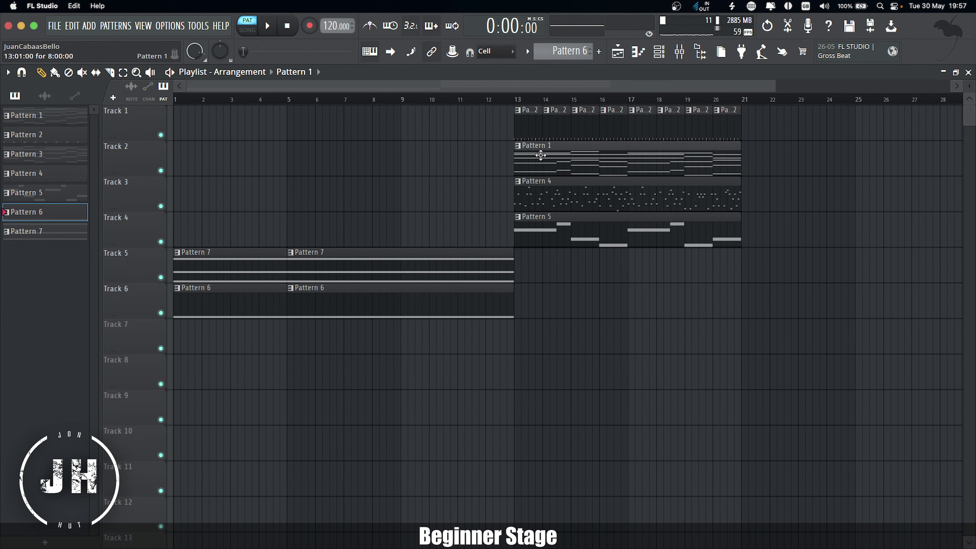
pyautogui.moveTo(536, 155); pyautogui.dragTo(310, 155)
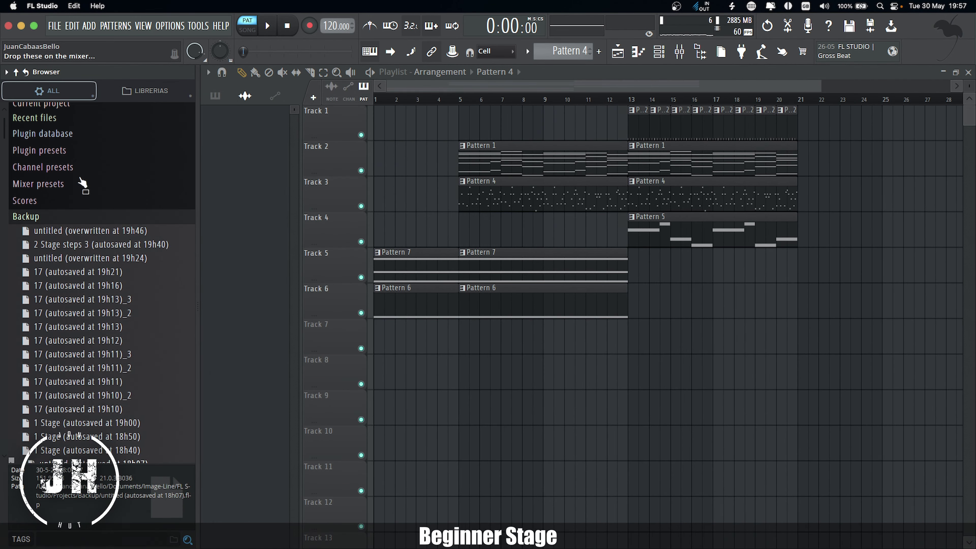
# - Find the Medium Sweep Up 01 sample in the browser and place it on Track 7 so that it ends at bar 13
pyautogui.click(72, 370)
pyautogui.click(63, 367)
pyautogui.click(79, 396)
pyautogui.click(79, 425)
pyautogui.moveTo(130, 218); pyautogui.dragTo(539, 331)
pyautogui.rightClick(536, 324)
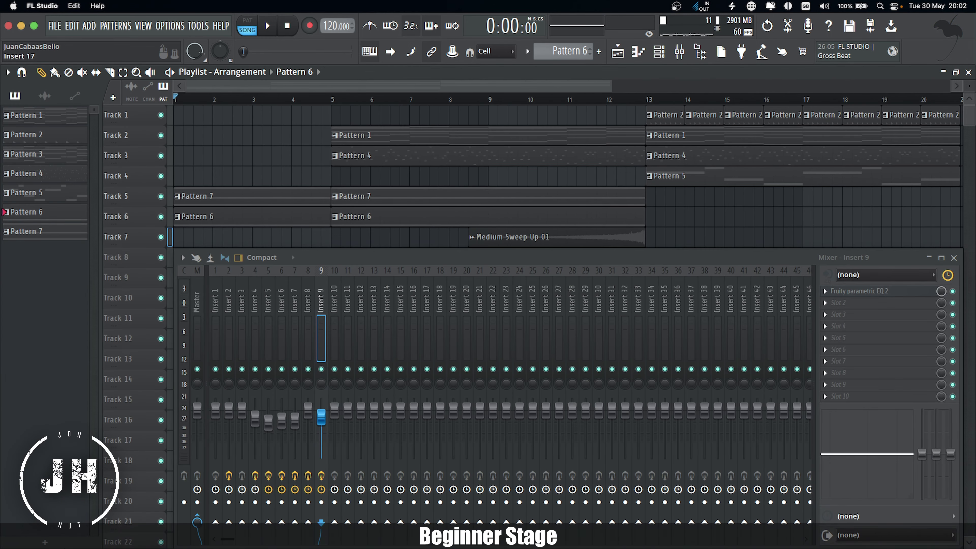
# - Play the full arrangement from the start and stop playback
pyautogui.press('space')
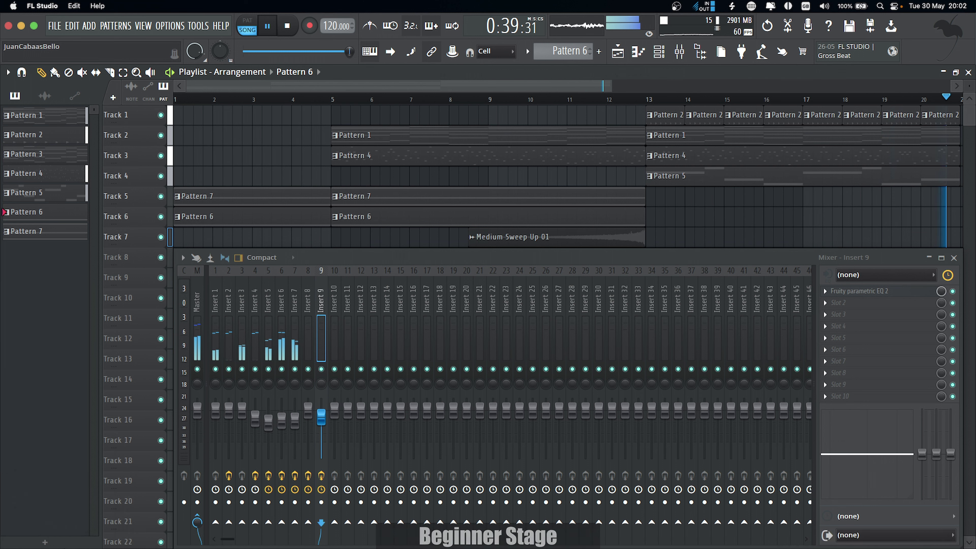
pyautogui.press('space')
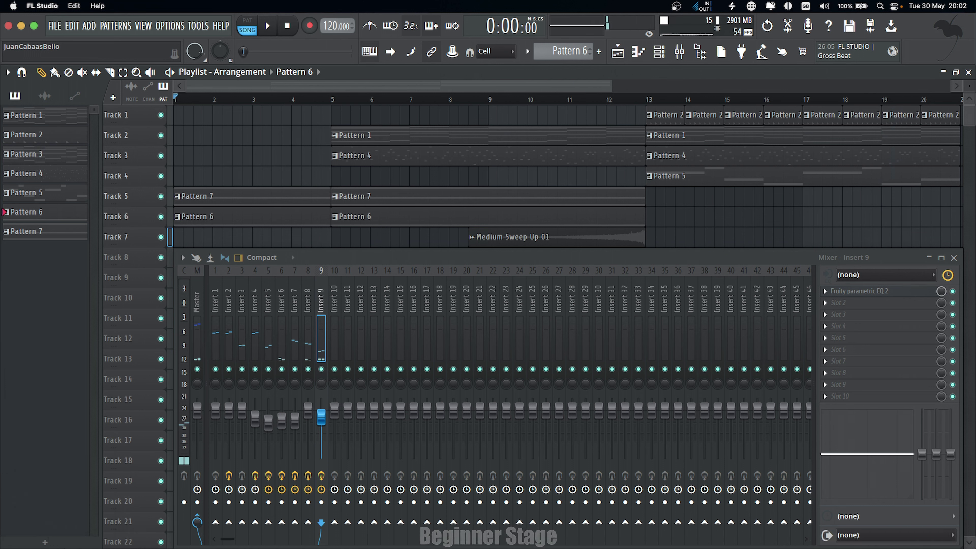